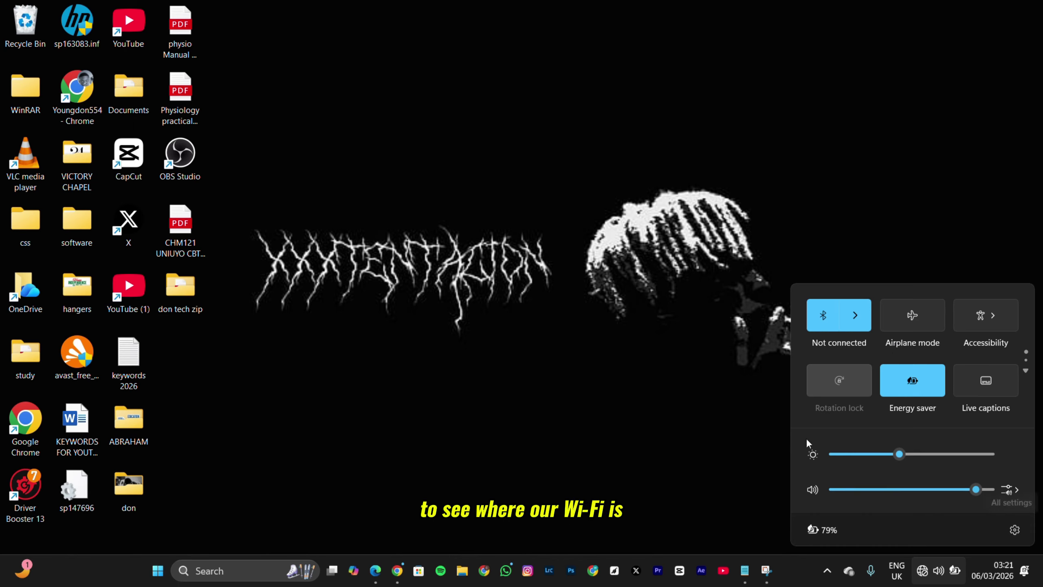
Dismiss the quick settings flyout and open the Windows Services console by searching for "ser"
click(646, 311)
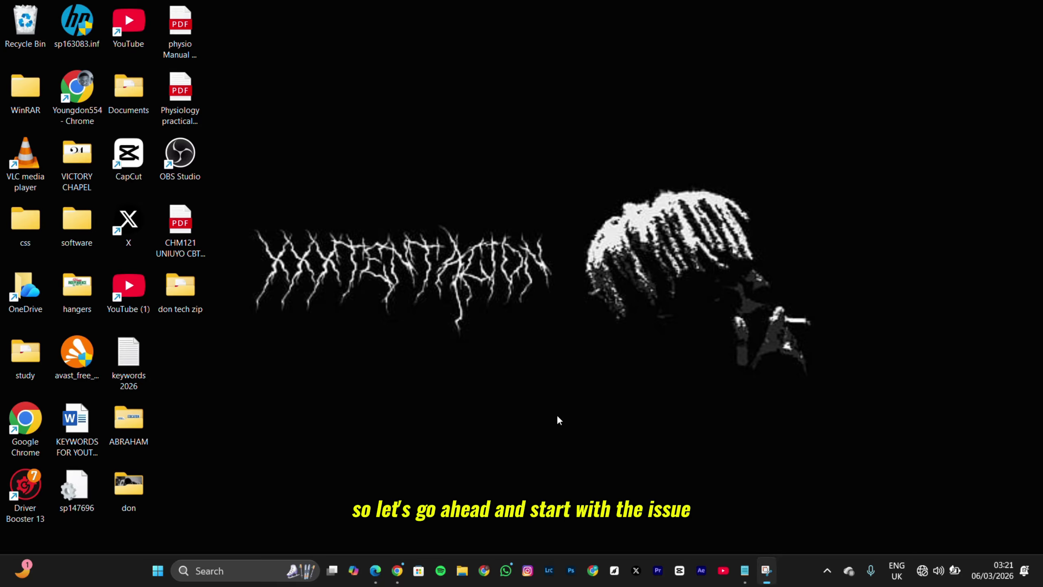
click(156, 571)
text(ser)
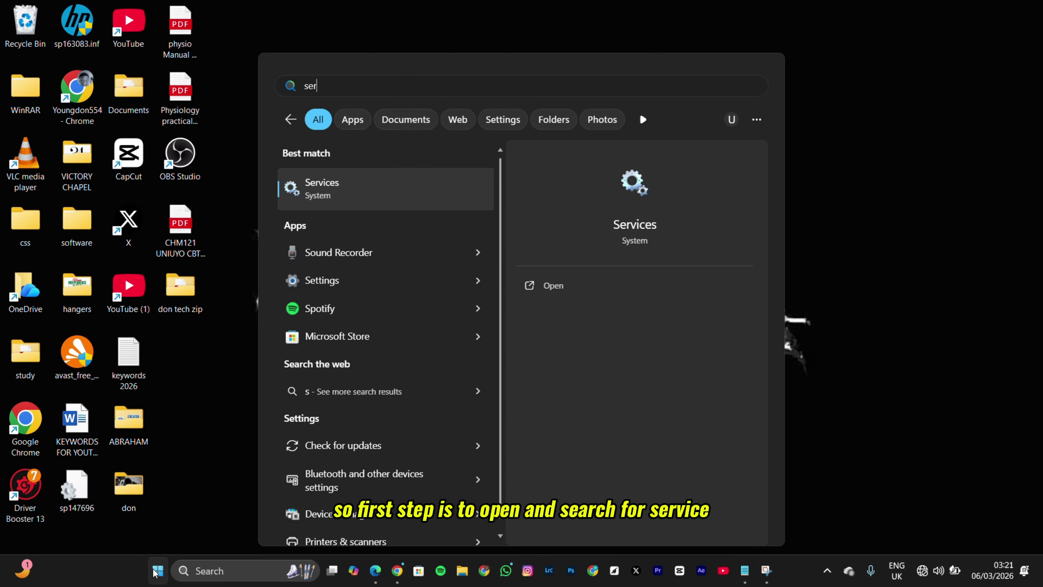
key(Return)
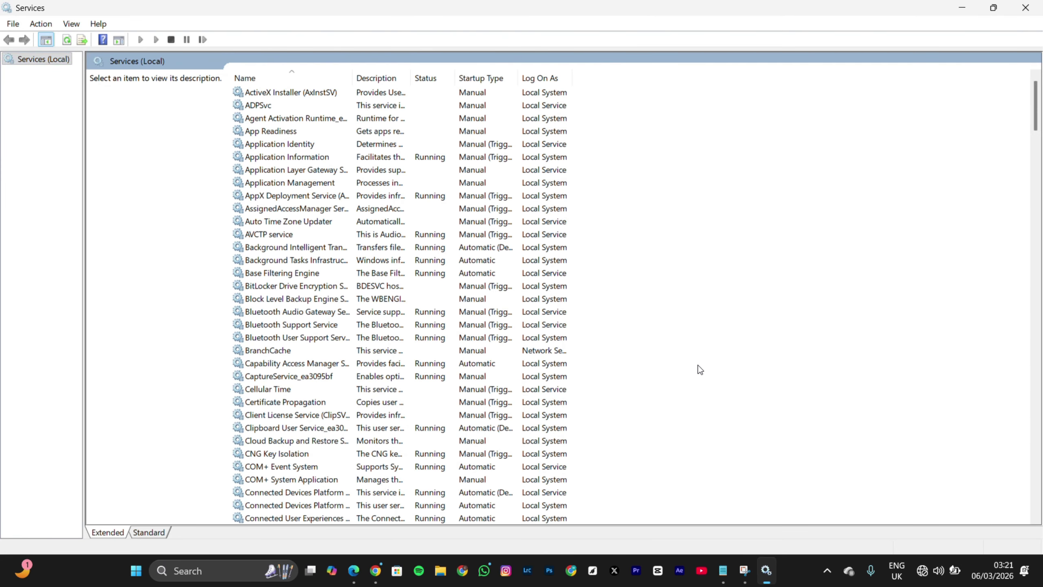
Find the WLAN AutoConfig service, check its startup type and status in its properties, and close them
key(w)
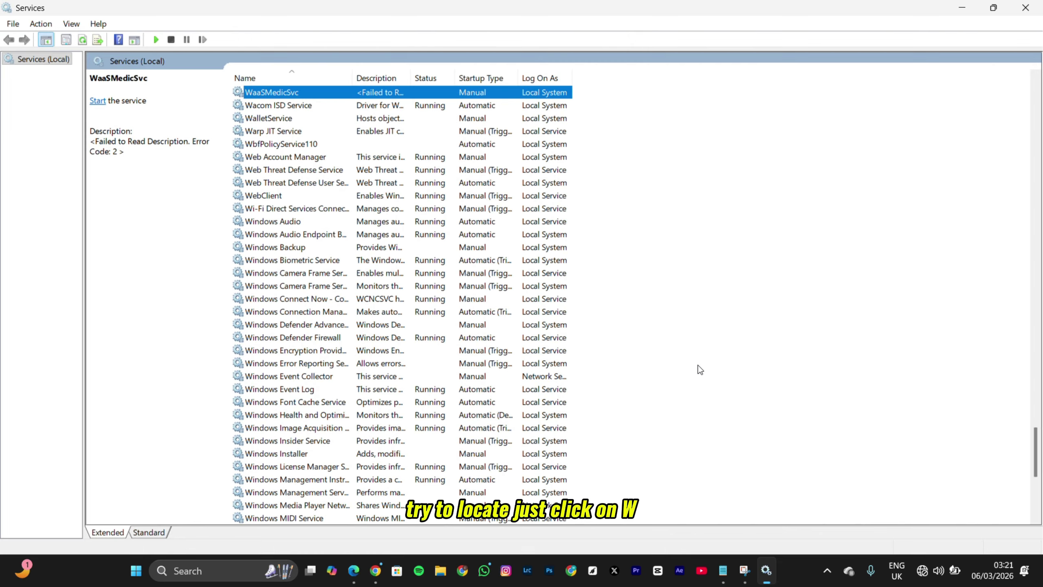
scroll(698, 370, down, 8)
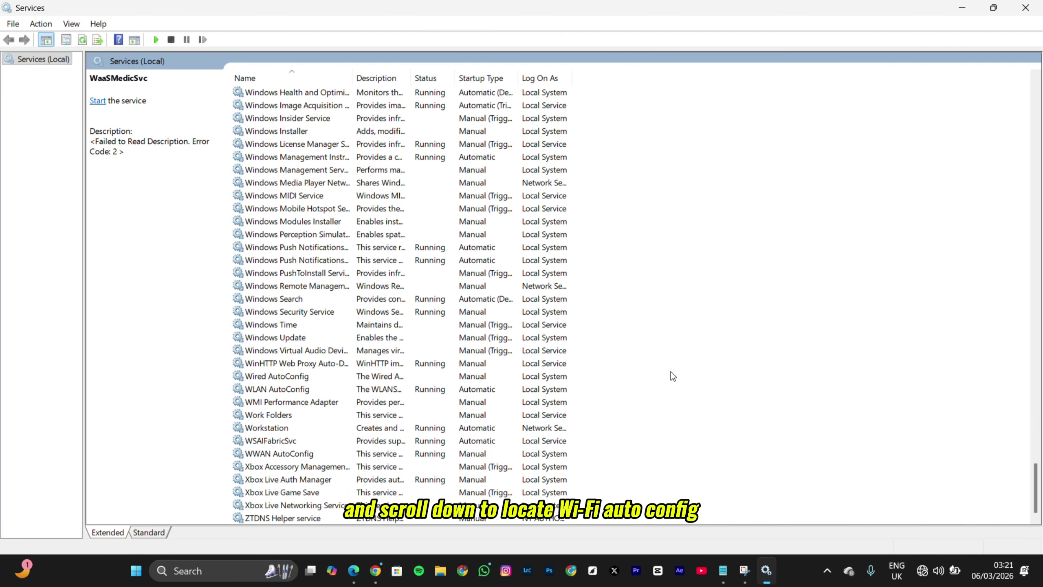
click(335, 377)
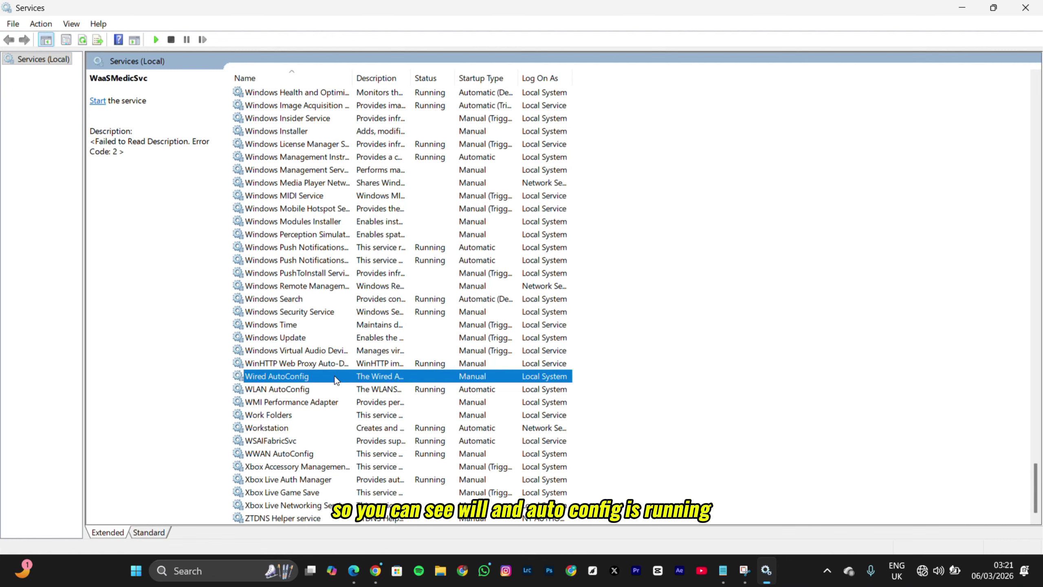
click(331, 388)
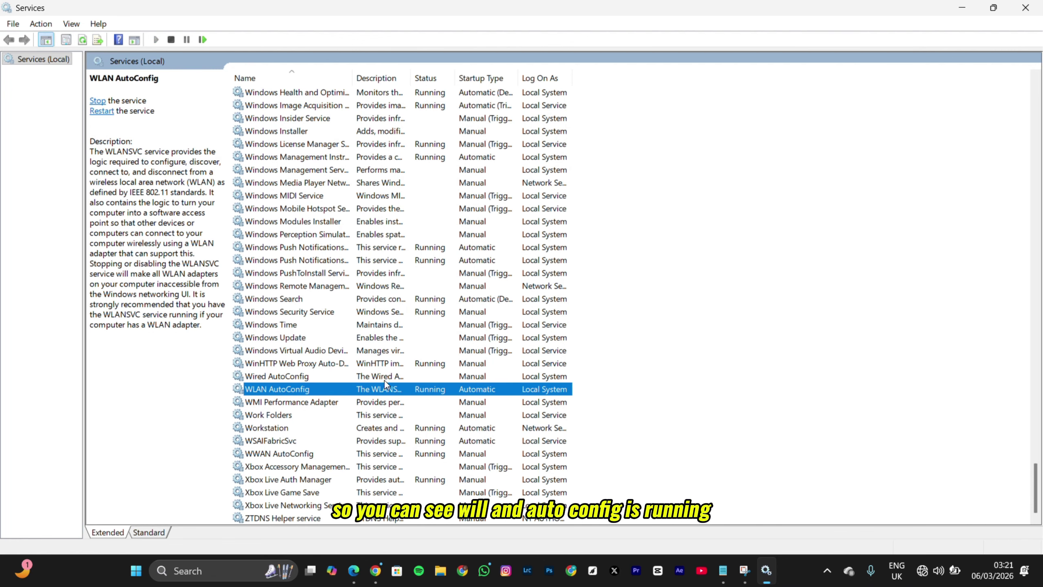
double_click(438, 393)
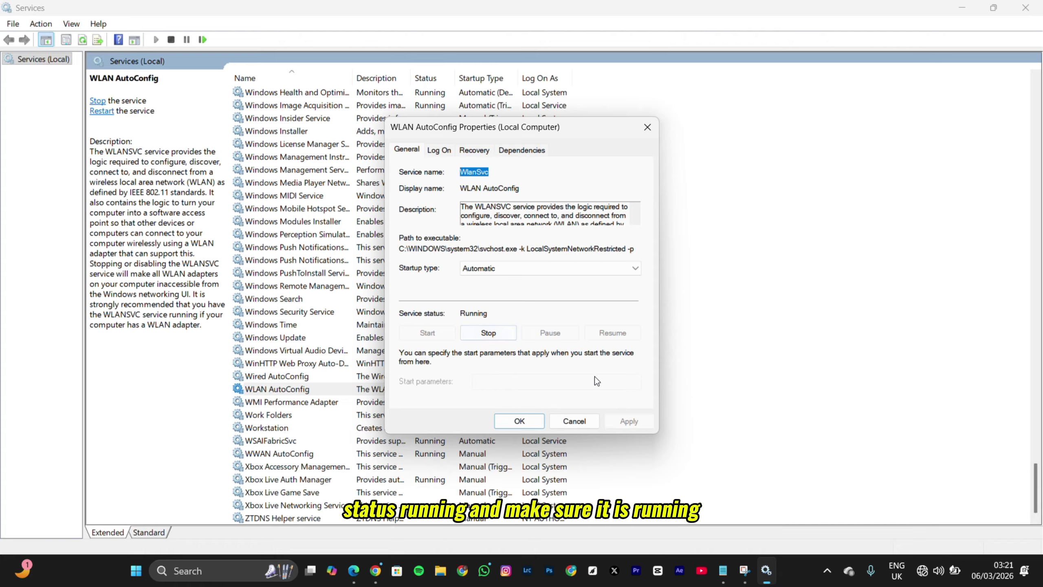
click(527, 427)
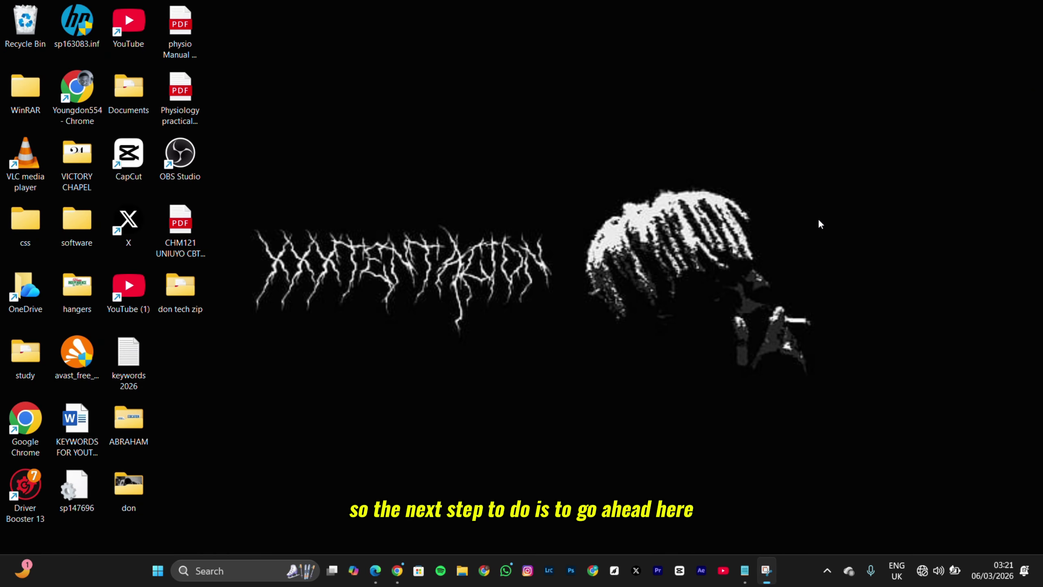
Search for Device Manager, open it and maximize its window
key(super)
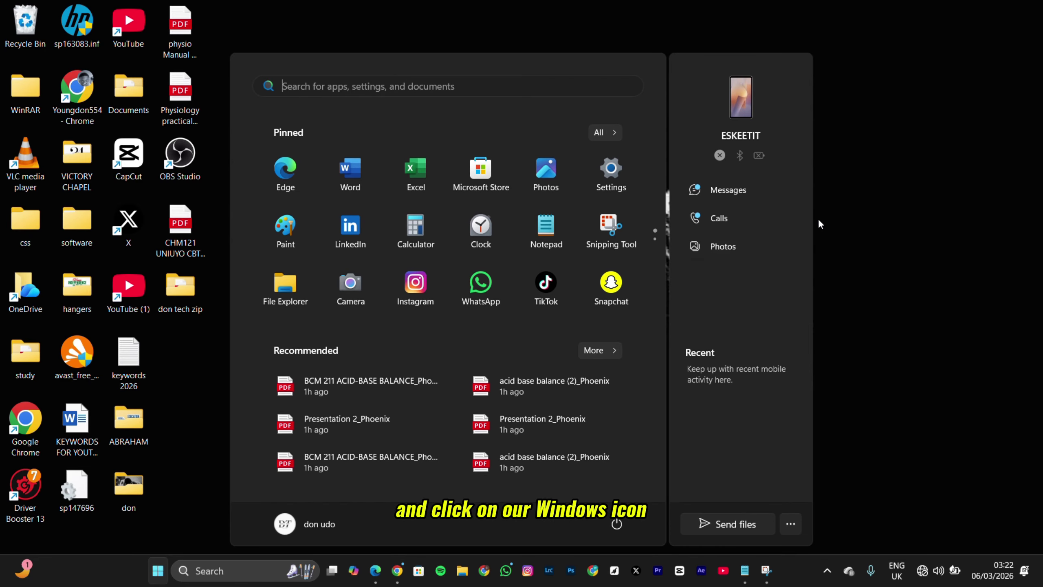
click(426, 93)
text(device Manager)
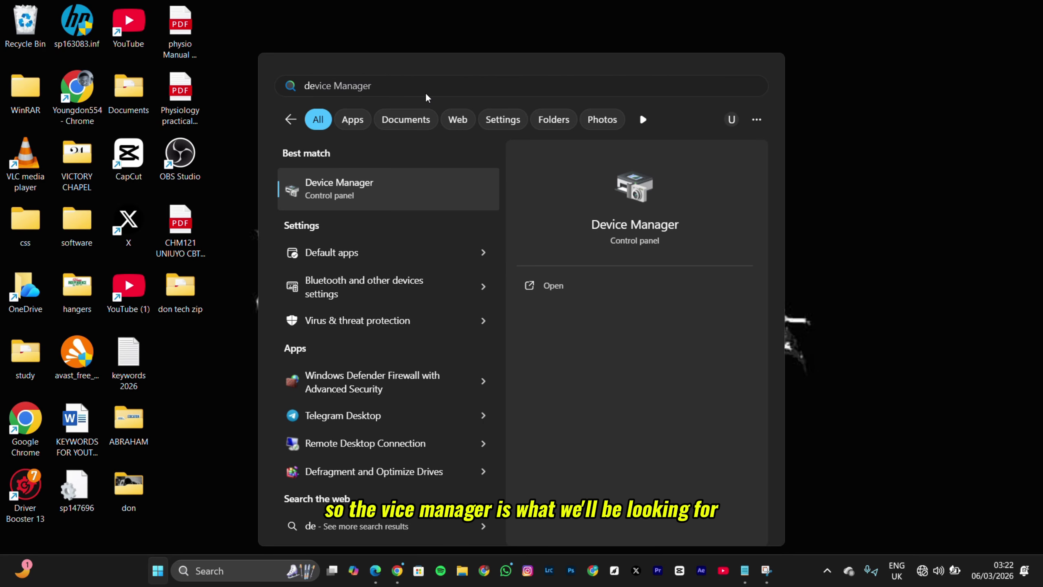
click(574, 291)
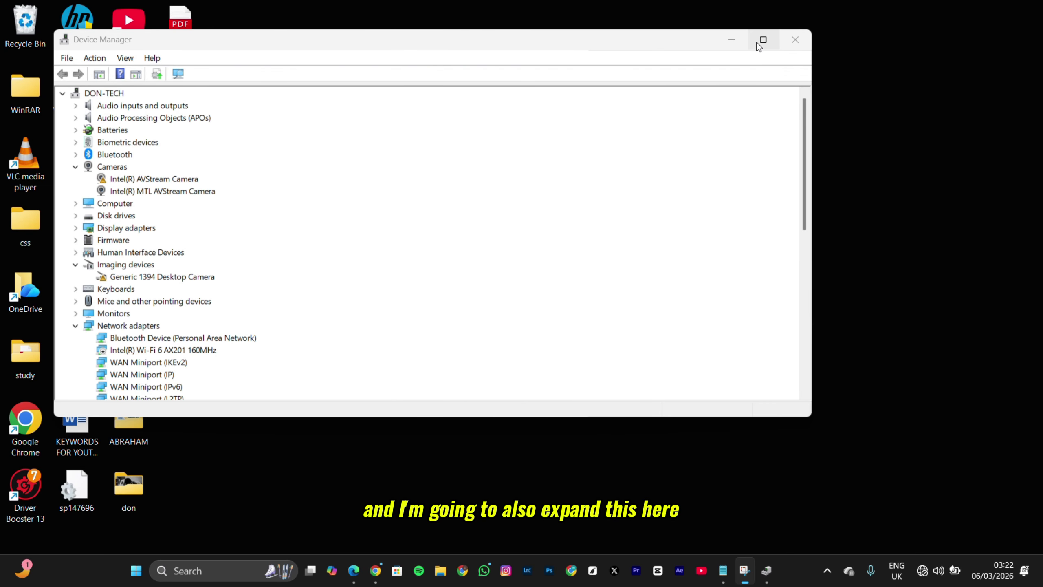
click(758, 43)
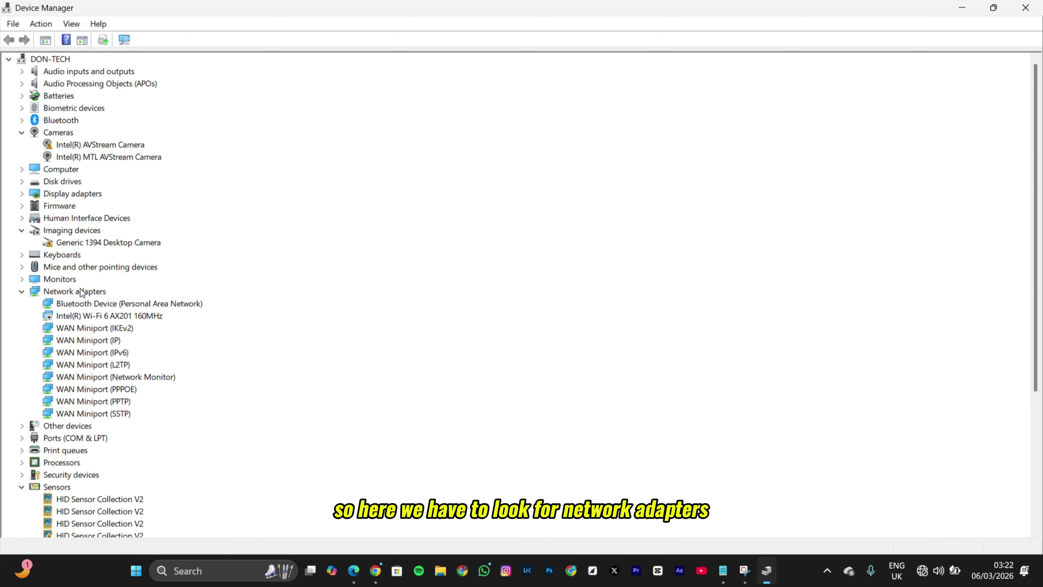
Scan the computer DON-TECH for hardware changes in Device Manager
click(13, 23)
click(53, 25)
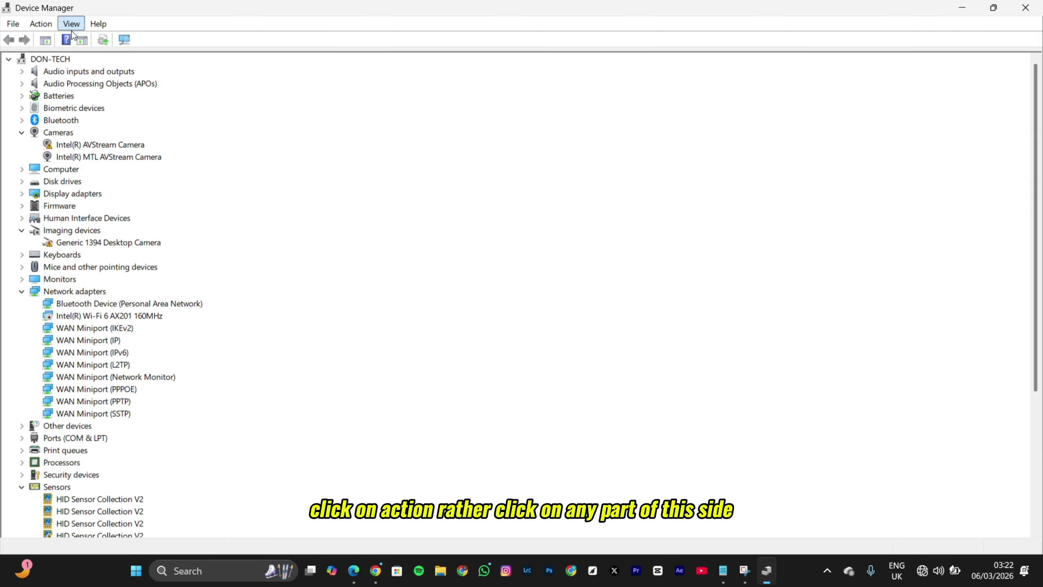
click(35, 58)
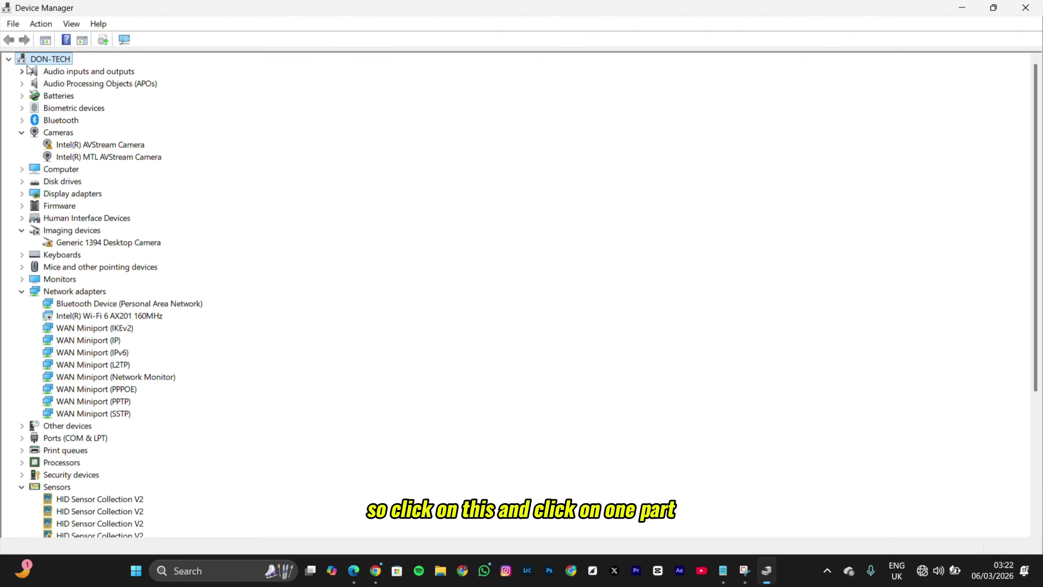
click(33, 23)
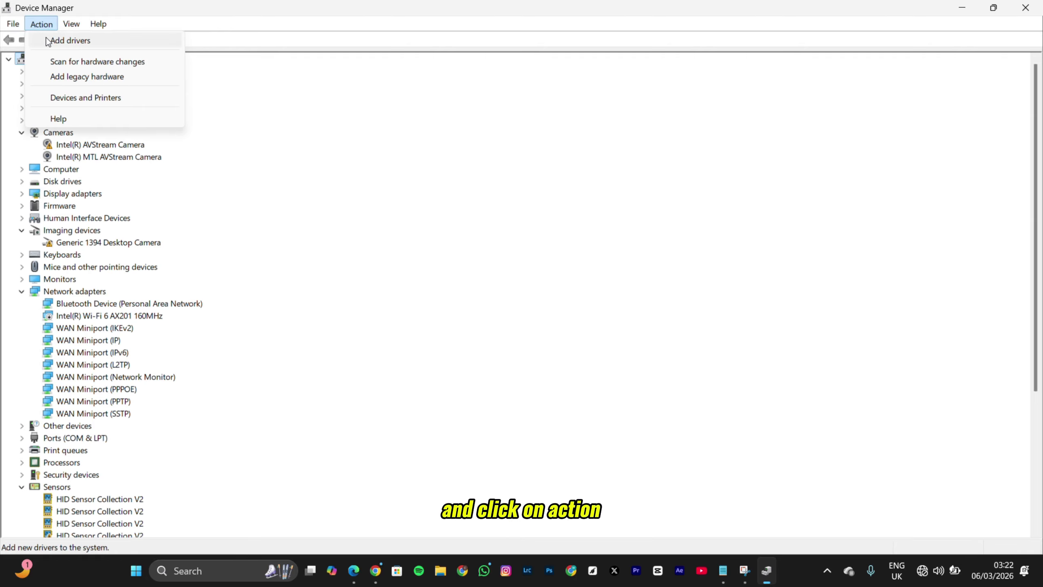
click(76, 65)
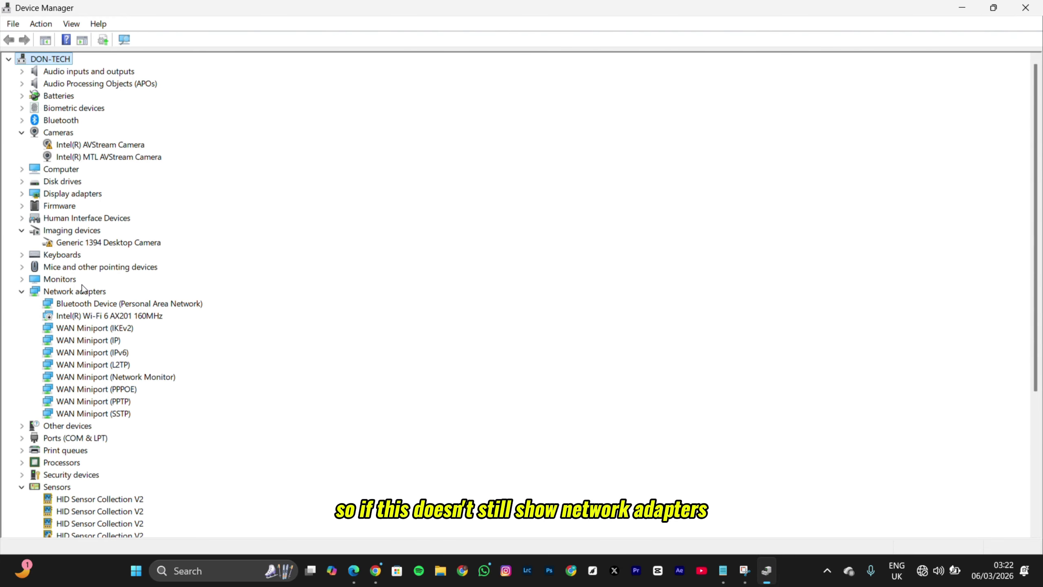
Select the Intel(R) Wi-Fi 6 AX201 160MHz adapter and show hidden devices in the device list
click(88, 317)
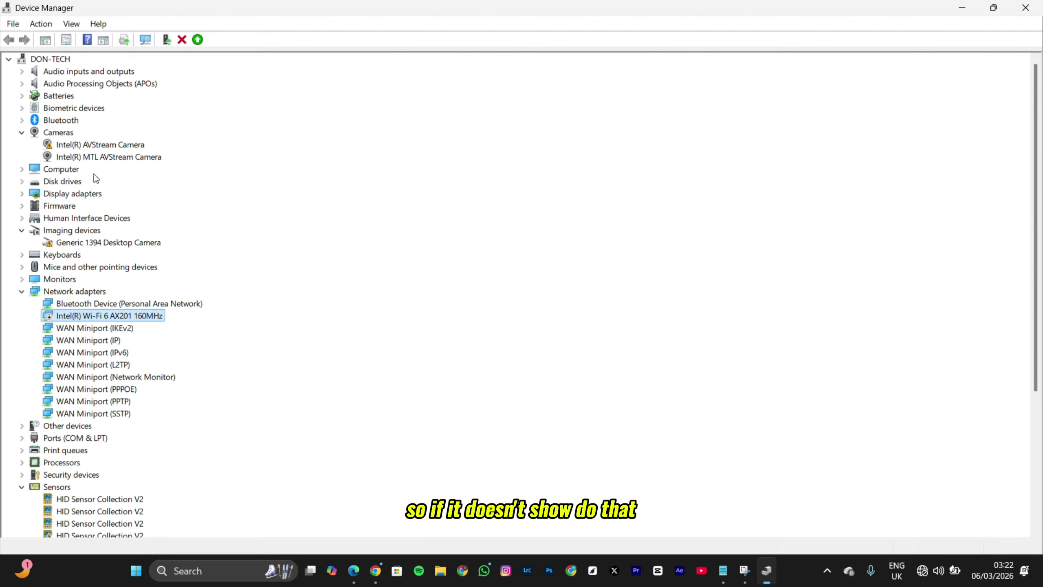
click(68, 23)
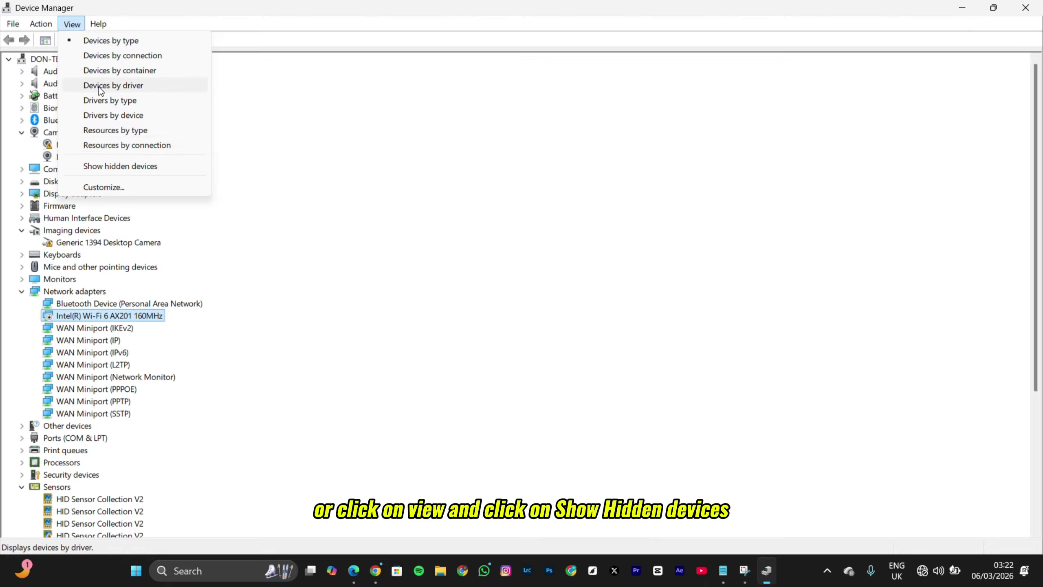
click(123, 166)
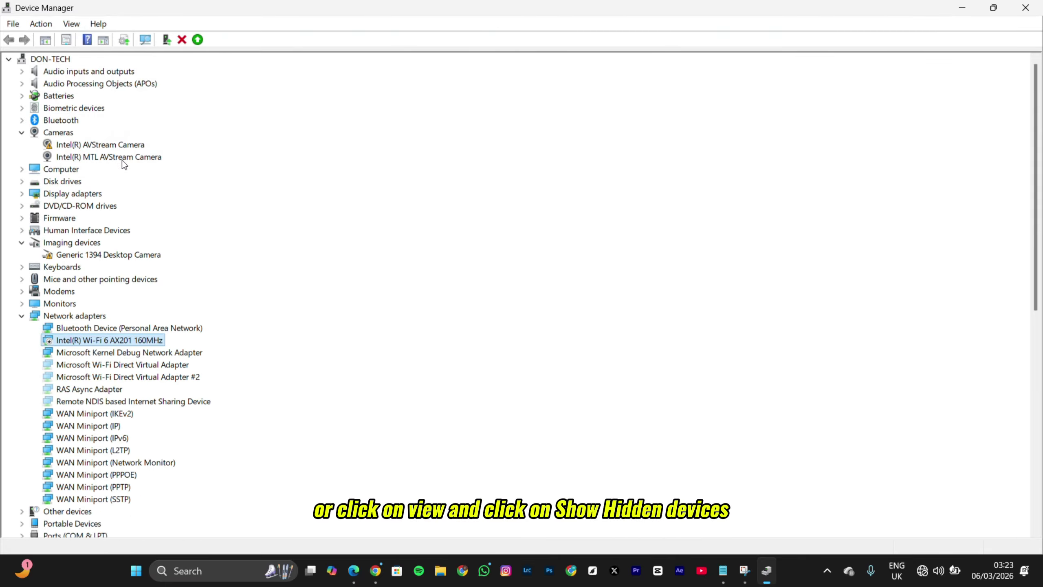
Enable the Intel(R) Wi-Fi 6 AX201 160MHz adapter from its driver properties and check Wi-Fi in the quick settings
double_click(71, 341)
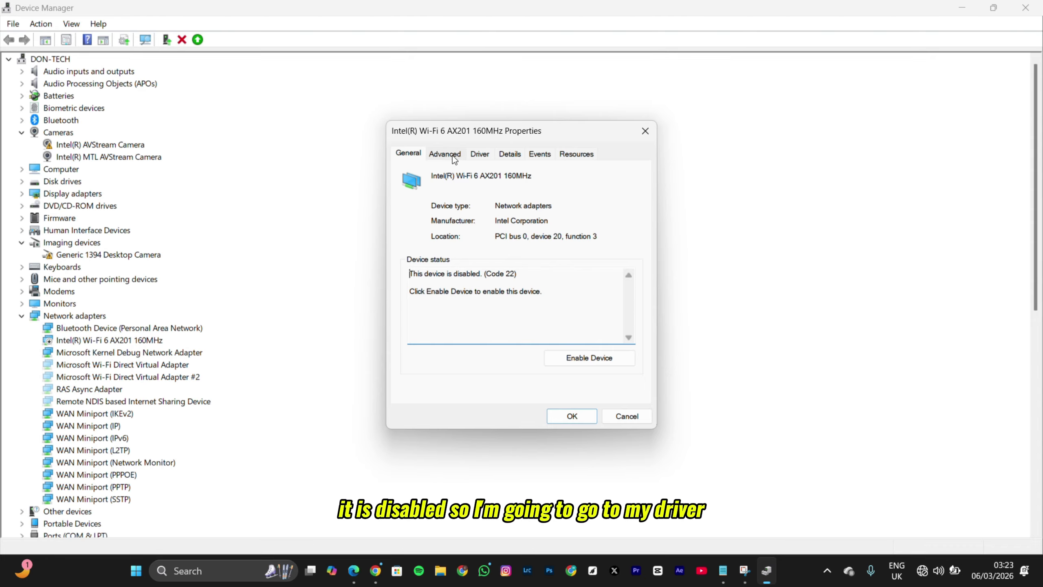
click(479, 154)
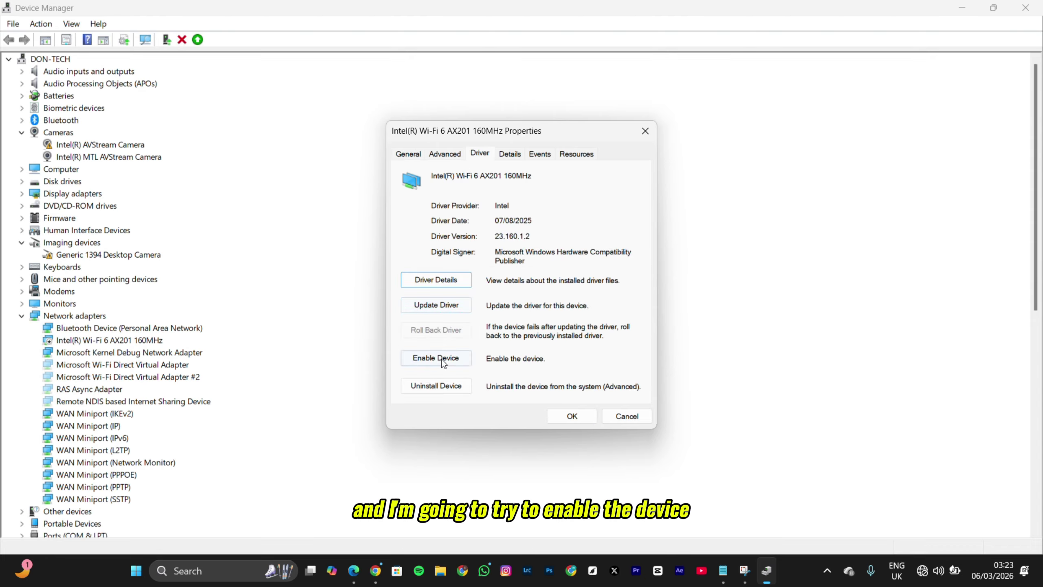
click(438, 360)
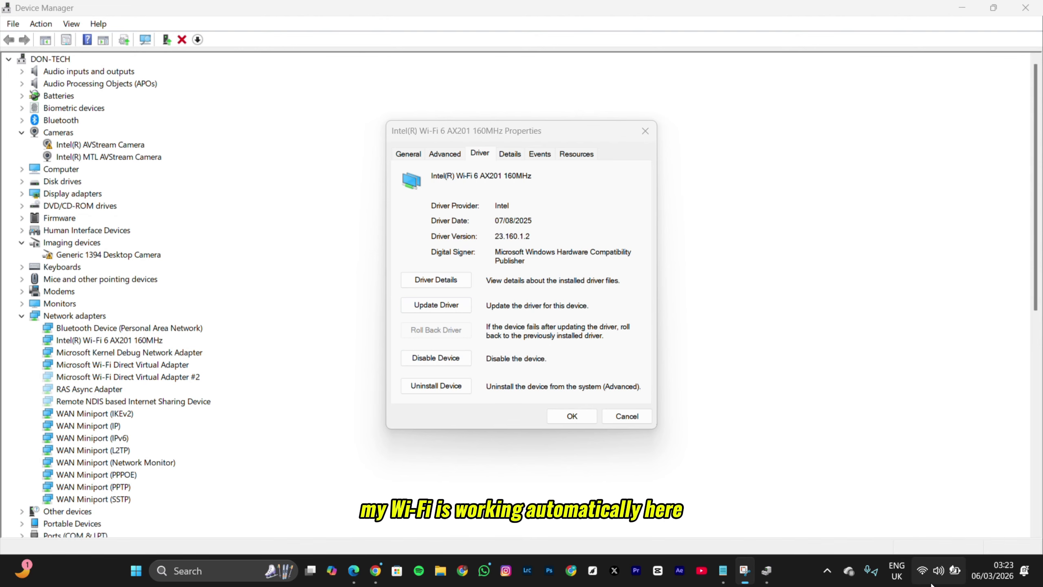
click(923, 572)
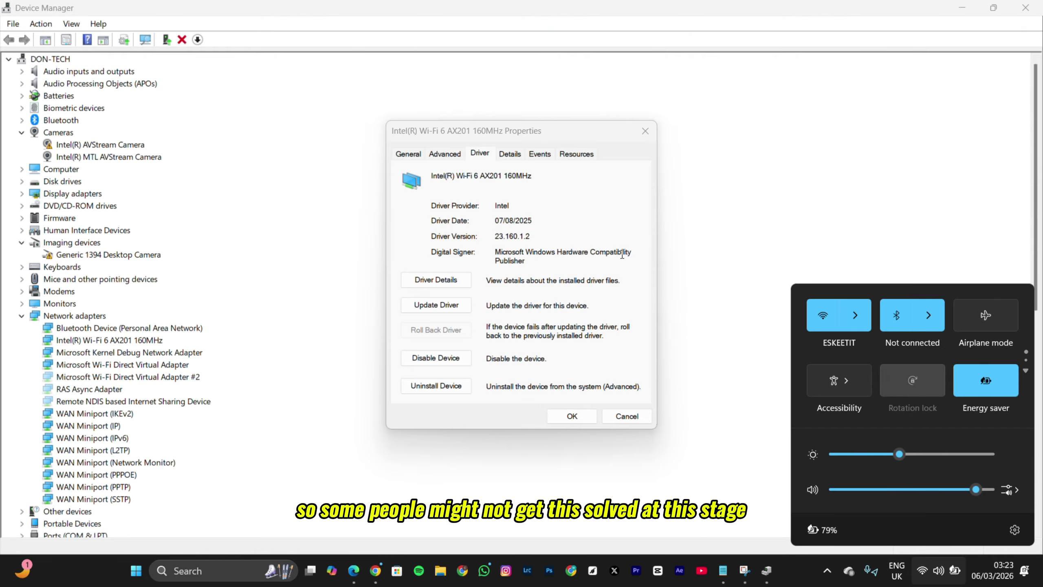
click(634, 301)
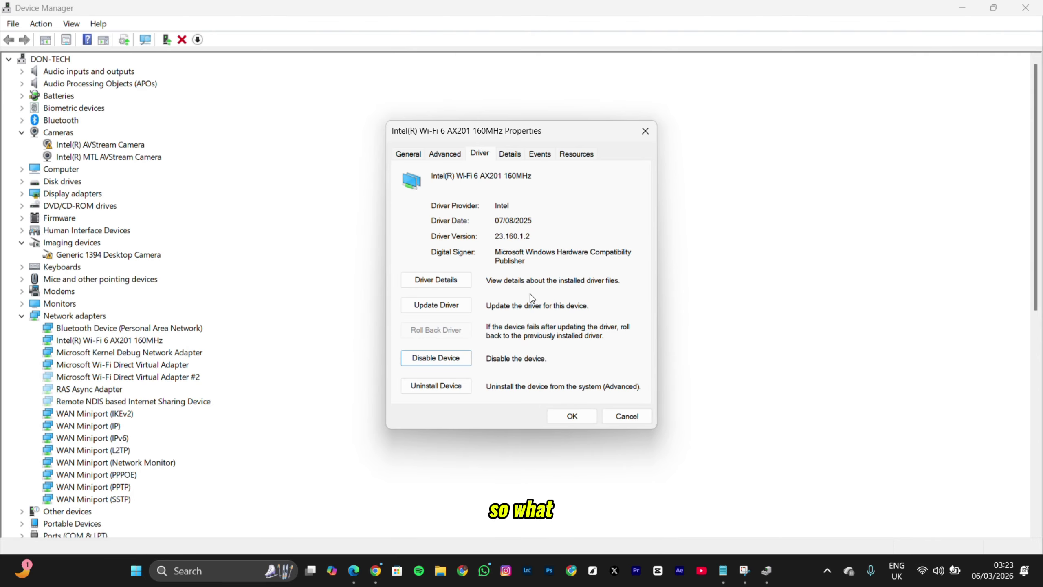
Start a driver update for the Intel(R) Wi-Fi 6 AX201 160MHz adapter using the automatic driver search
click(448, 308)
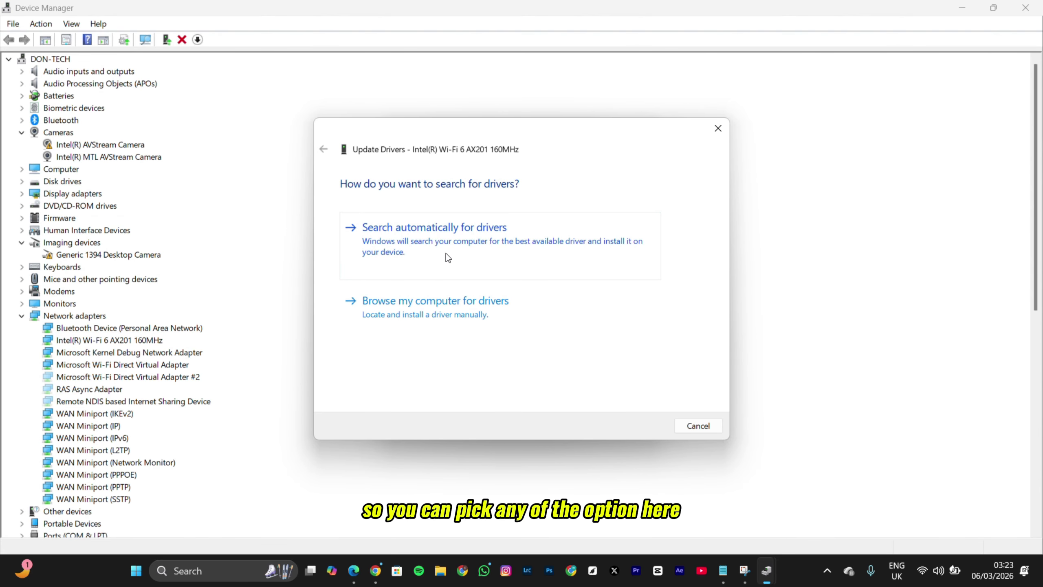
click(439, 257)
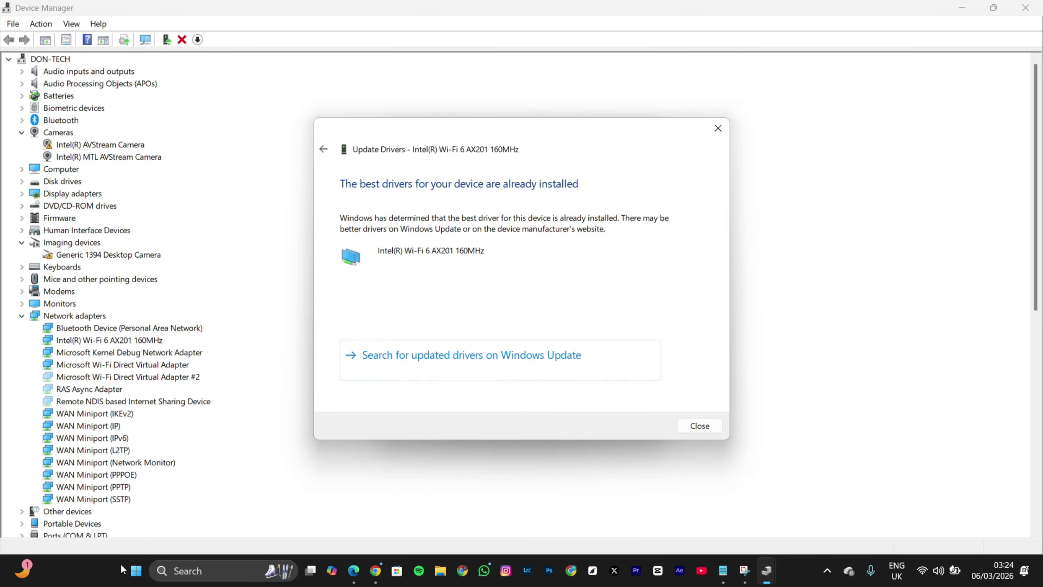
View the Windows Update page in Settings and close Settings
click(136, 570)
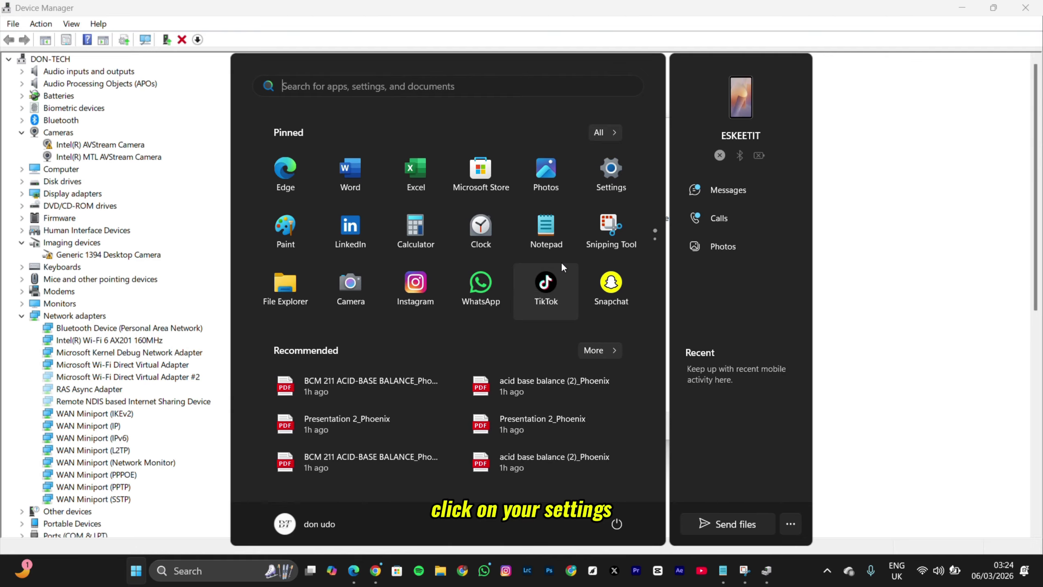
click(614, 167)
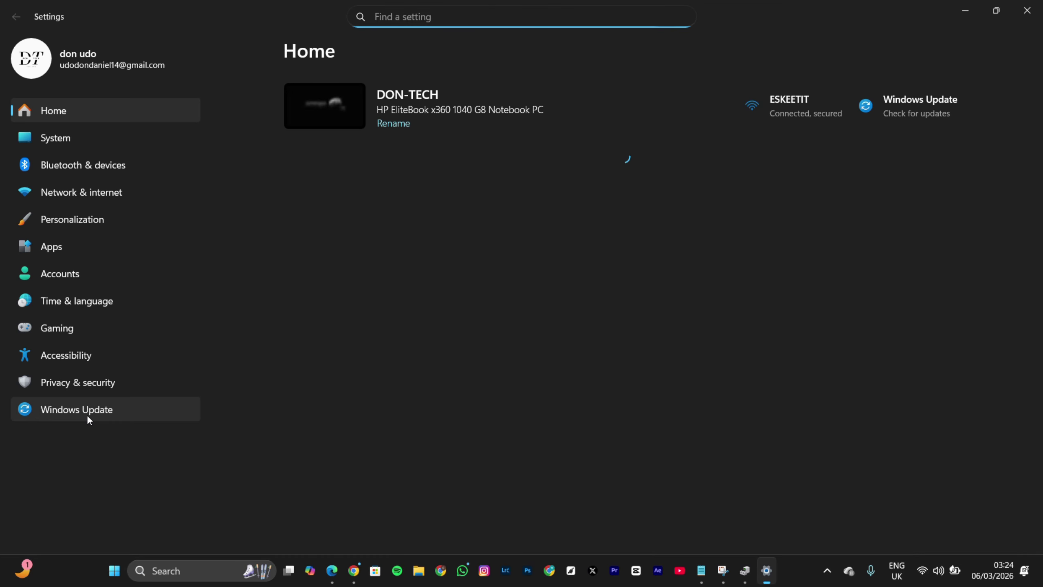
click(88, 415)
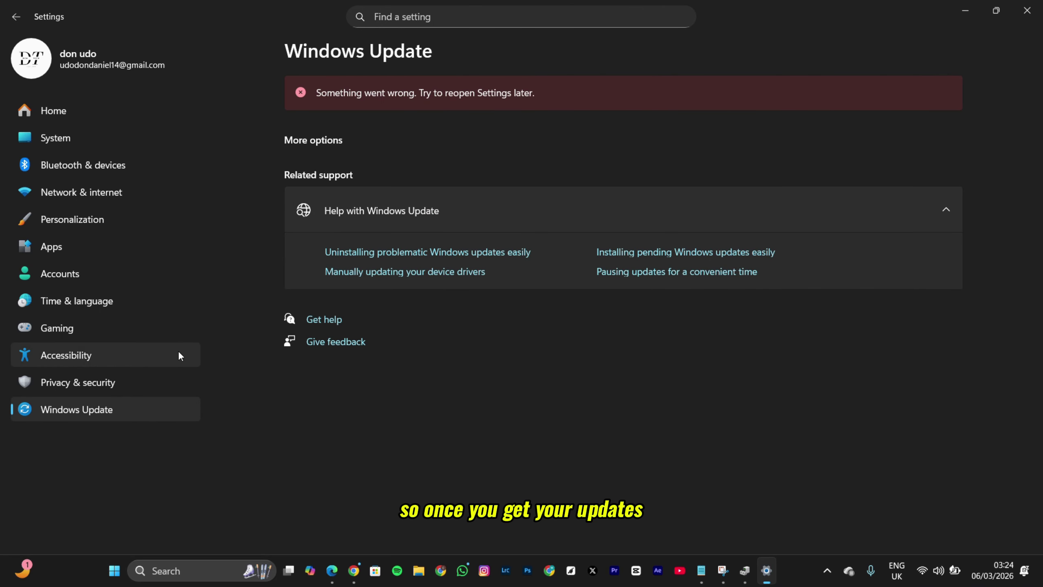
click(1027, 10)
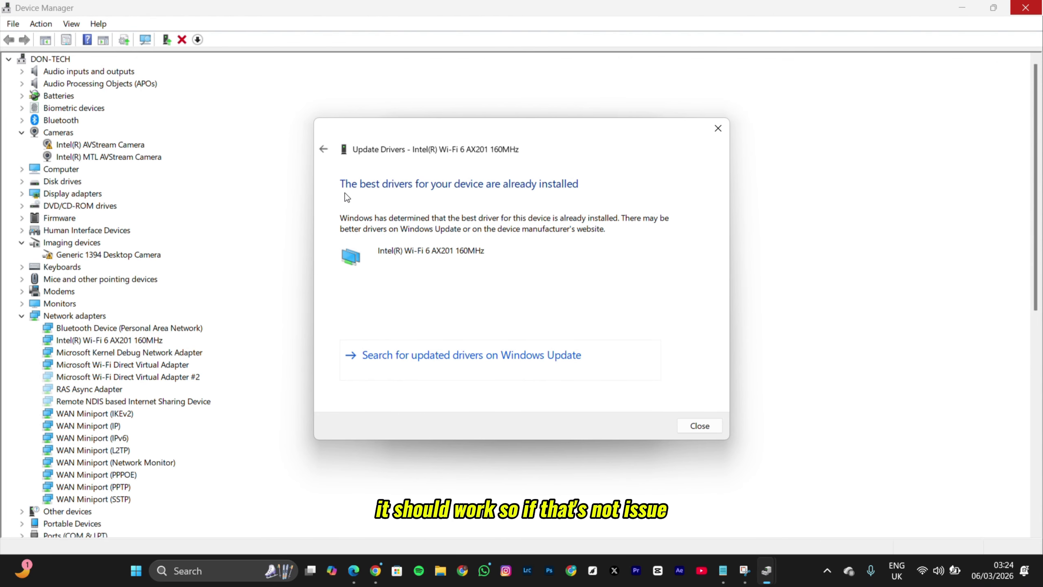
Install the first listed Intel(R) Wi-Fi 6 AX201 160MHz (Intel) driver manually from the available drivers on the computer
click(323, 150)
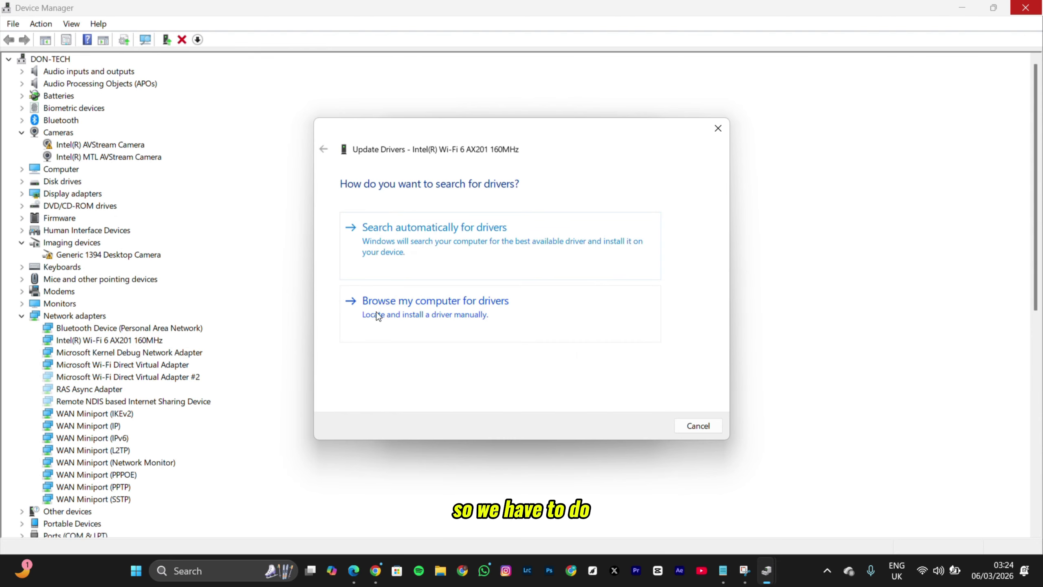
click(404, 308)
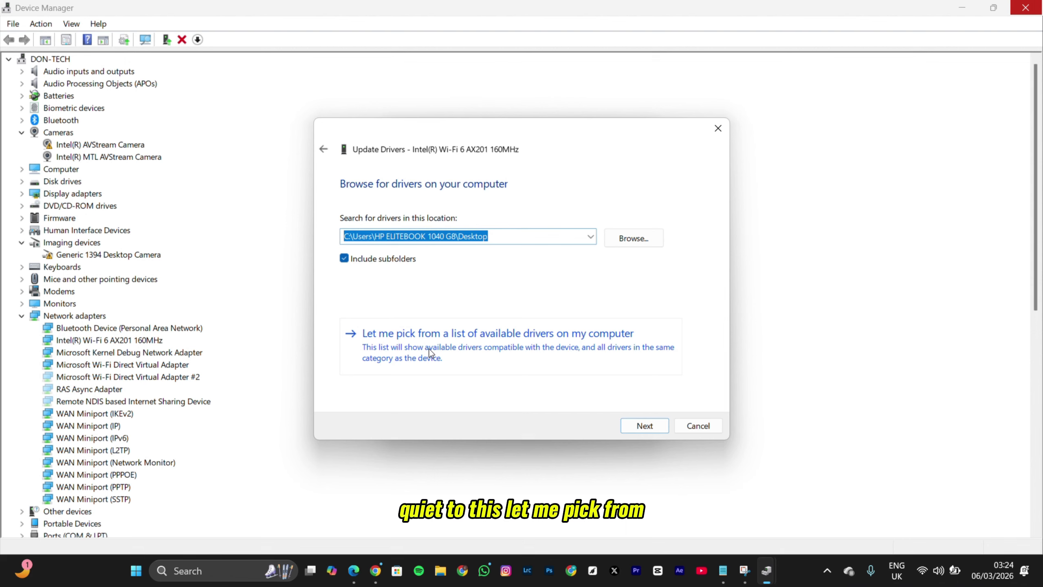
click(538, 338)
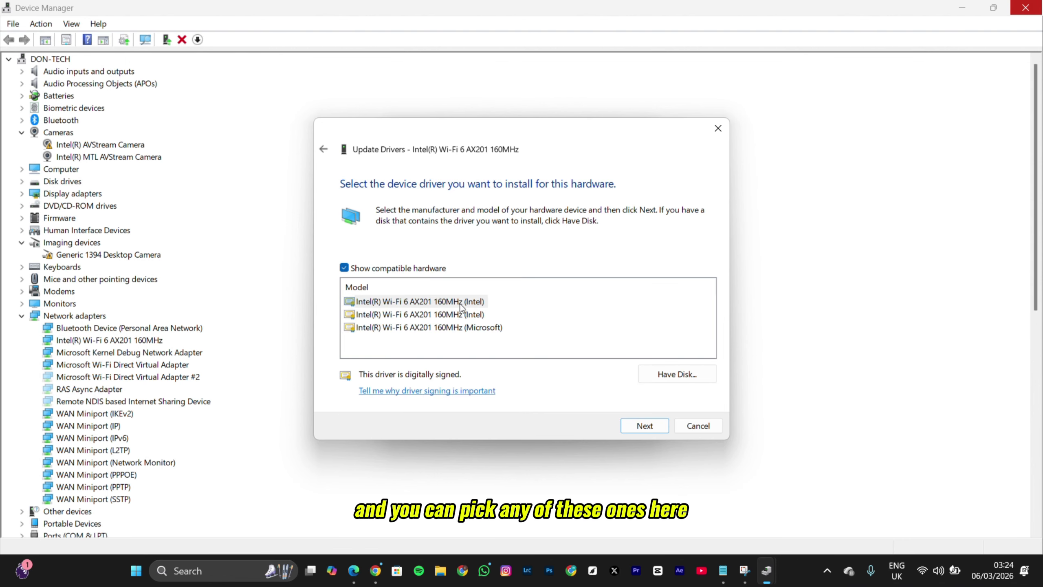
click(409, 301)
double_click(409, 301)
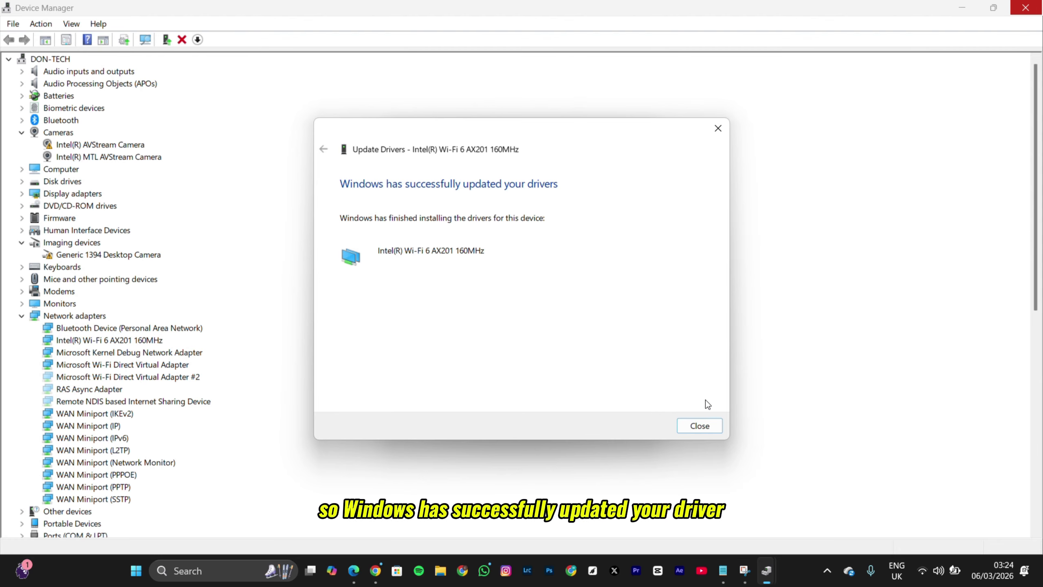
Close the finished driver update and the Wi-Fi adapter's properties, and minimize Device Manager
click(709, 425)
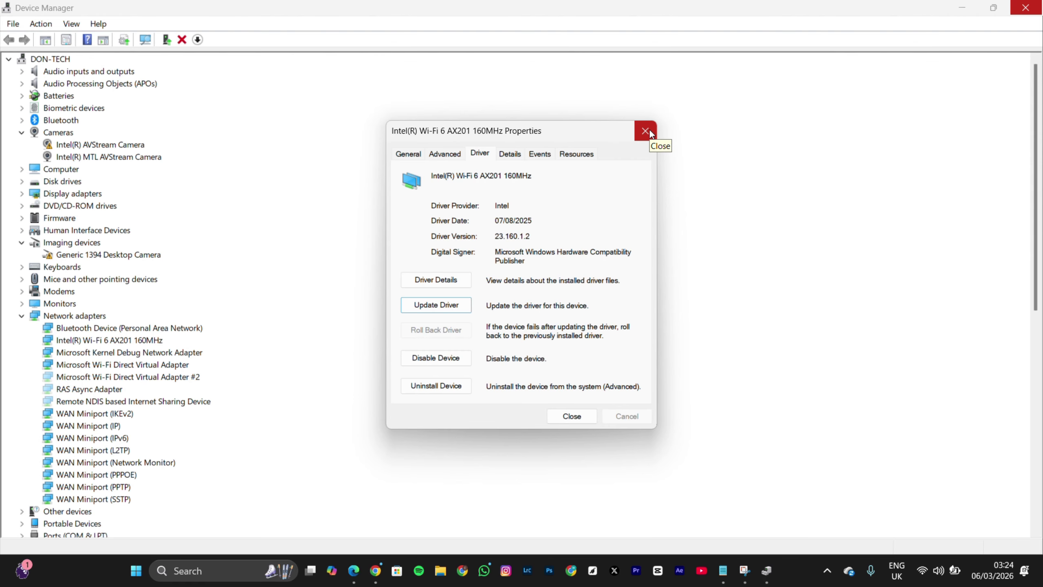
click(644, 131)
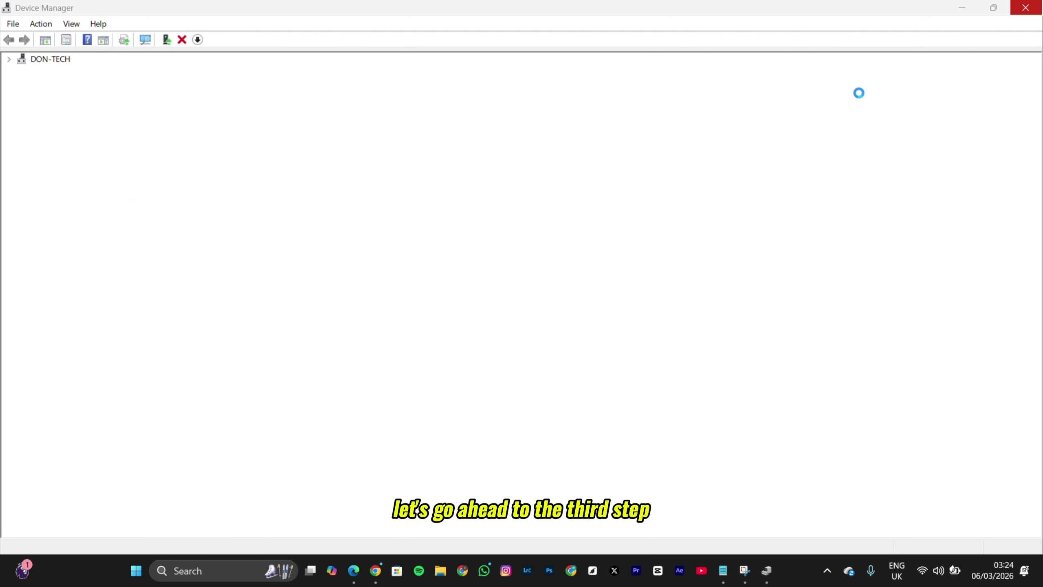
click(957, 12)
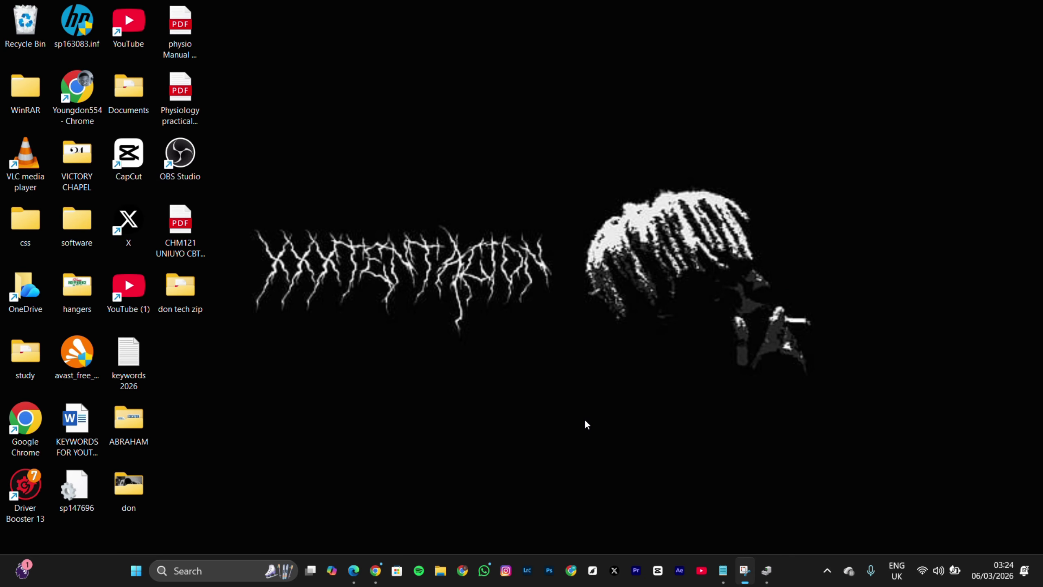
Switch to Chrome, search in a new tab for "hp wifi driver for windows 11" and open the official HP laptop drivers page
click(373, 571)
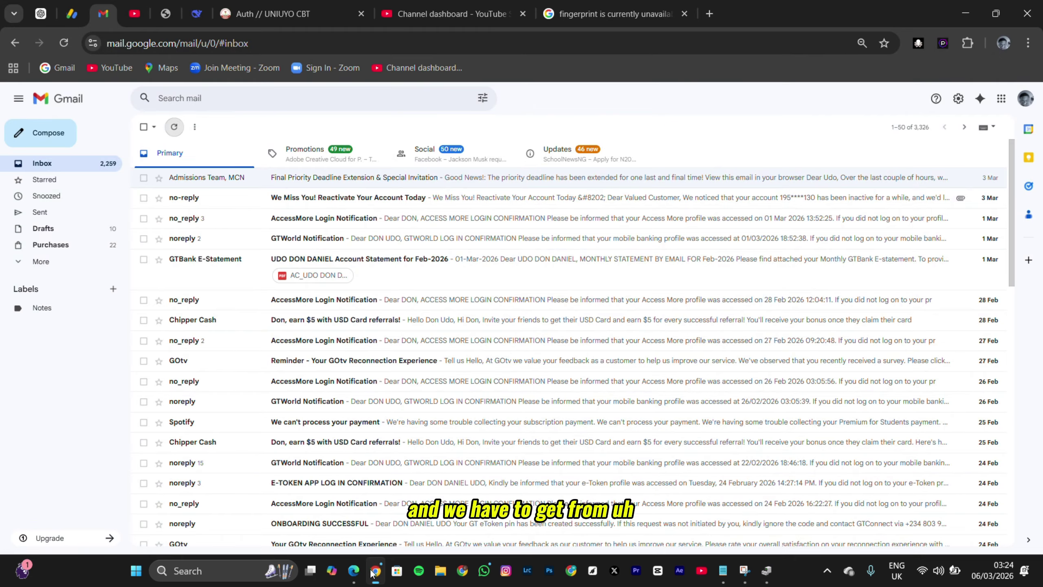
click(709, 14)
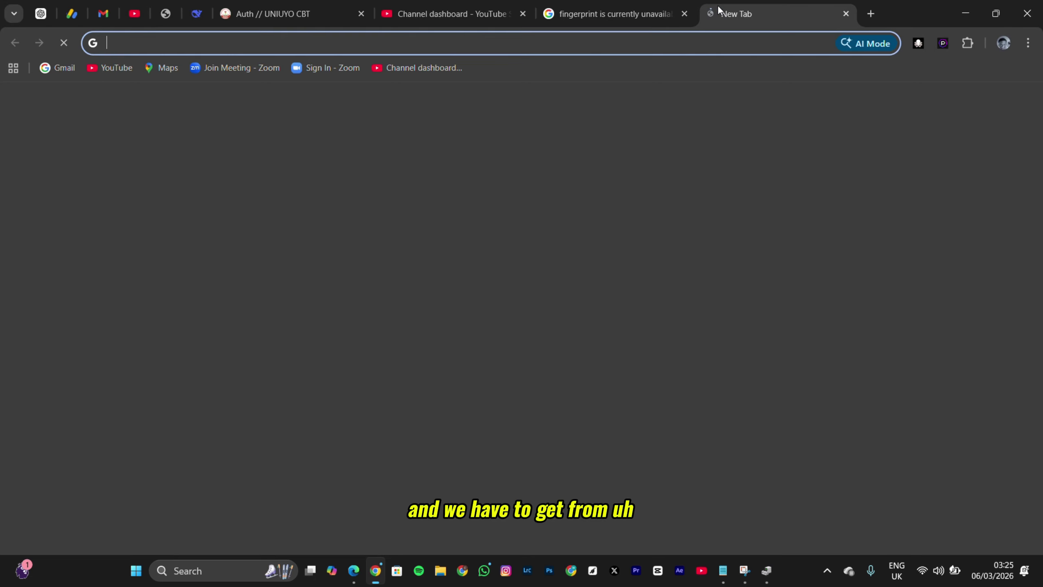
click(671, 43)
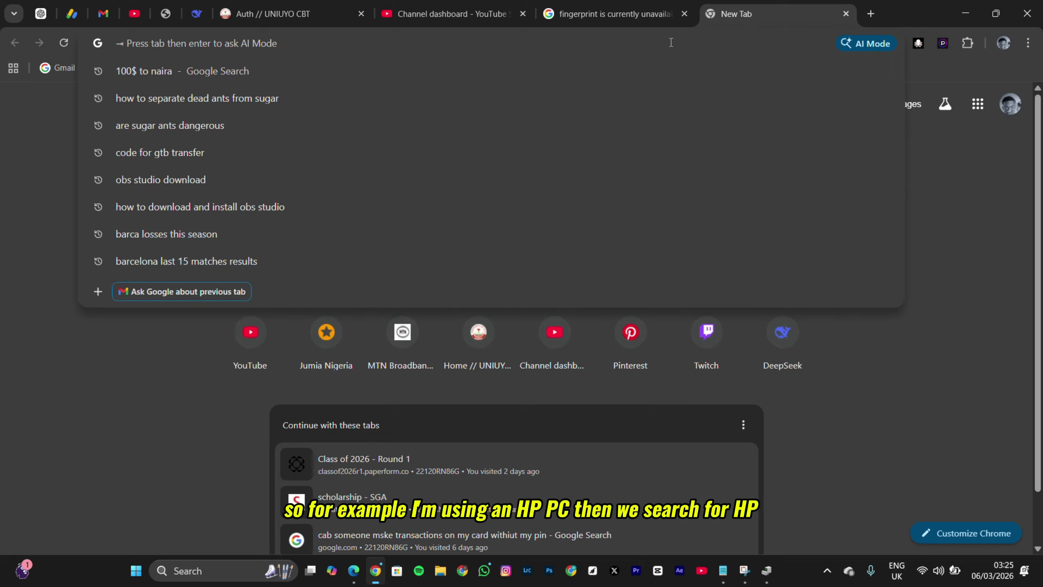
text(hp)
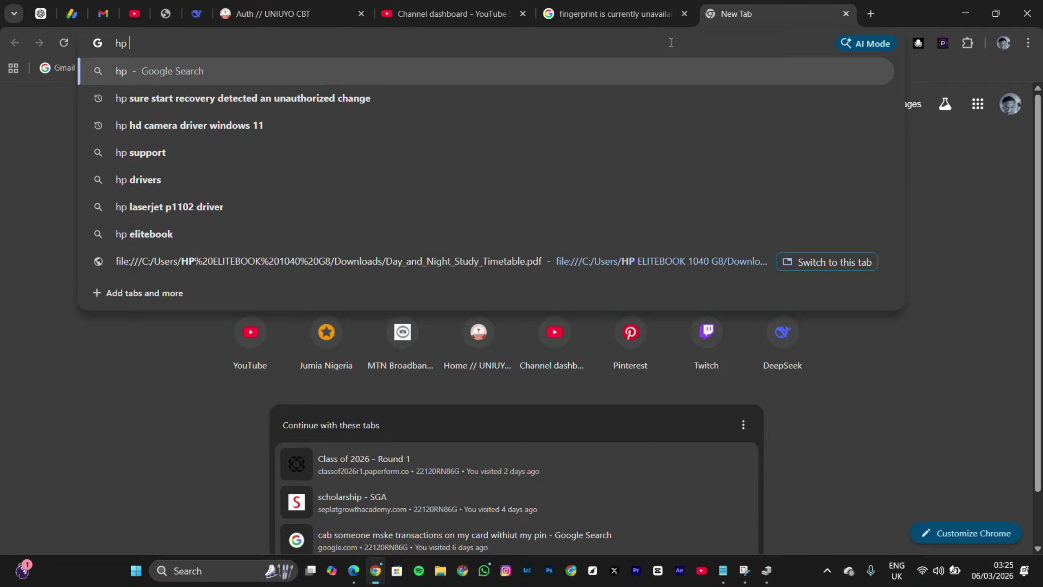
text( wifi)
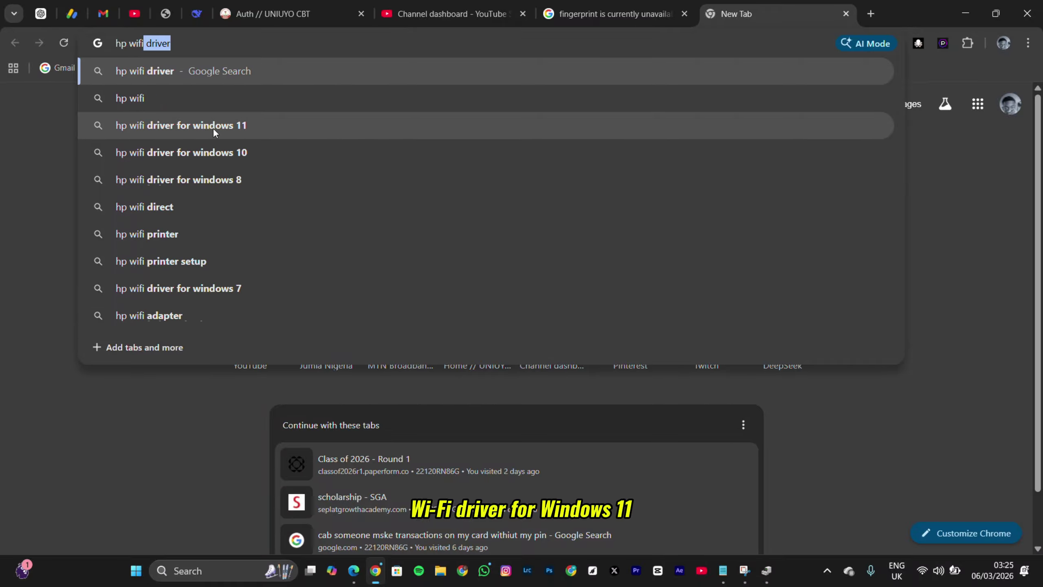
click(158, 132)
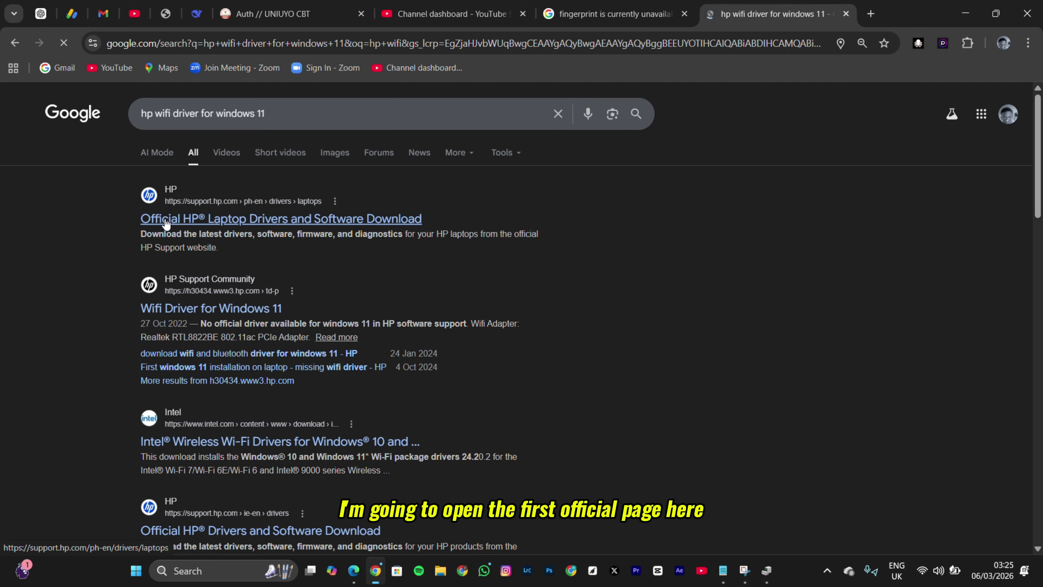
click(225, 218)
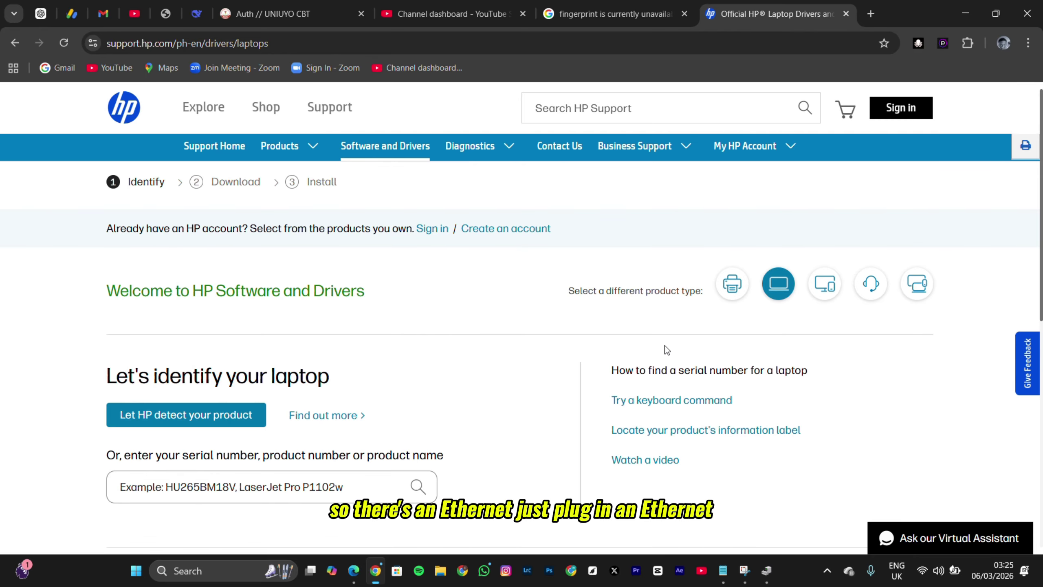
Let HP detect the laptop, allow the product detection and select the detected HP EliteBook x360 1040 product
scroll(665, 347, down, 2)
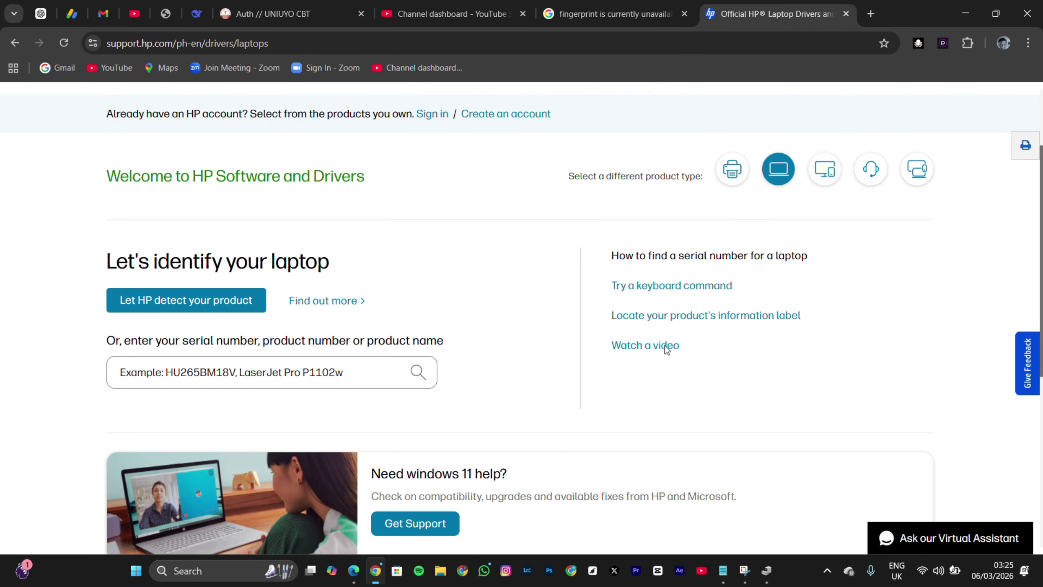
scroll(665, 345, down, 1)
scroll(665, 345, down, 1)
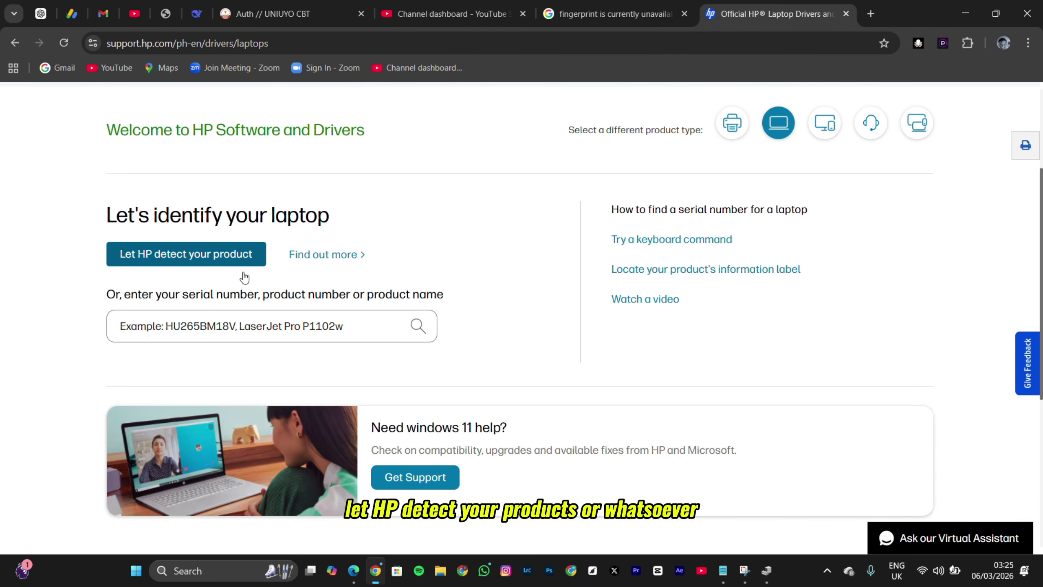
scroll(319, 315, down, 2)
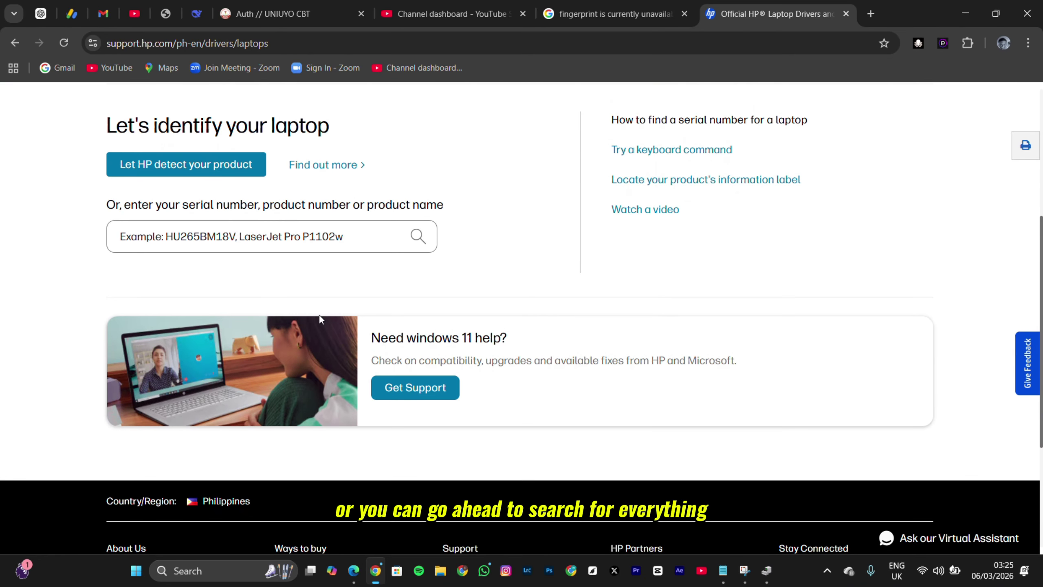
scroll(320, 315, up, 2)
scroll(319, 315, down, 6)
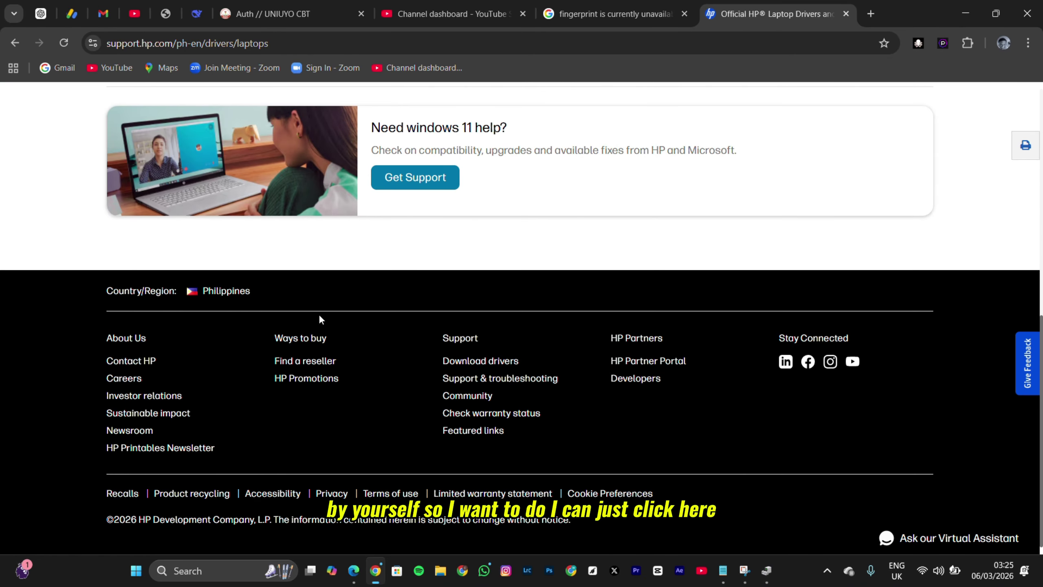
scroll(318, 314, up, 5)
scroll(319, 315, up, 6)
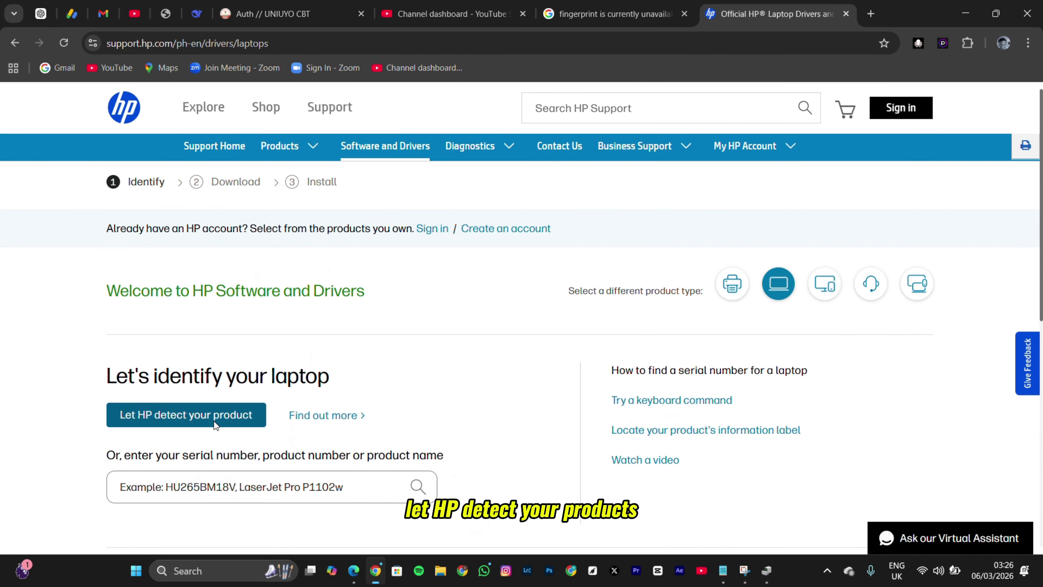
click(215, 425)
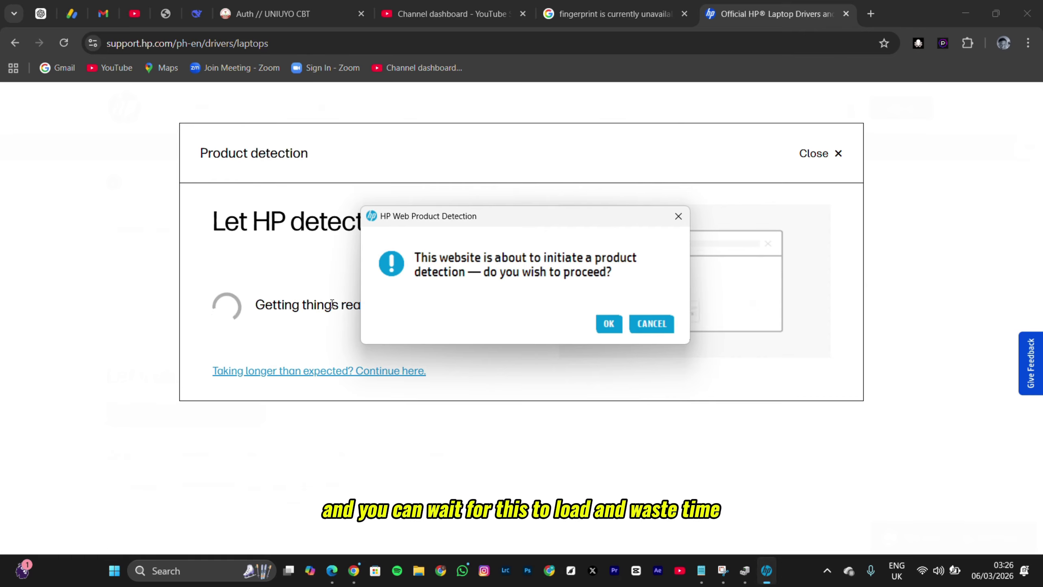
click(609, 325)
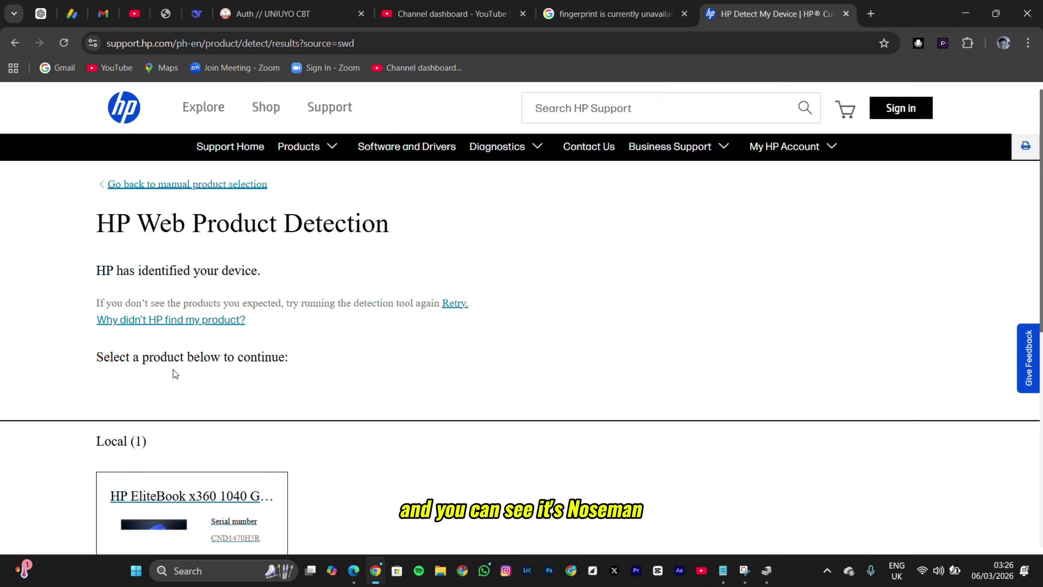
scroll(175, 374, down, 2)
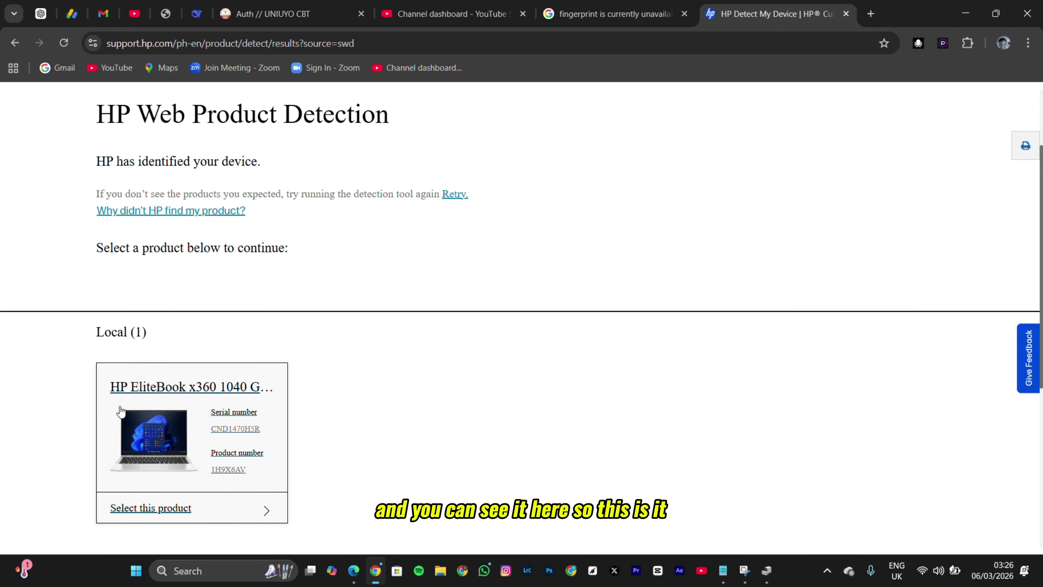
click(141, 511)
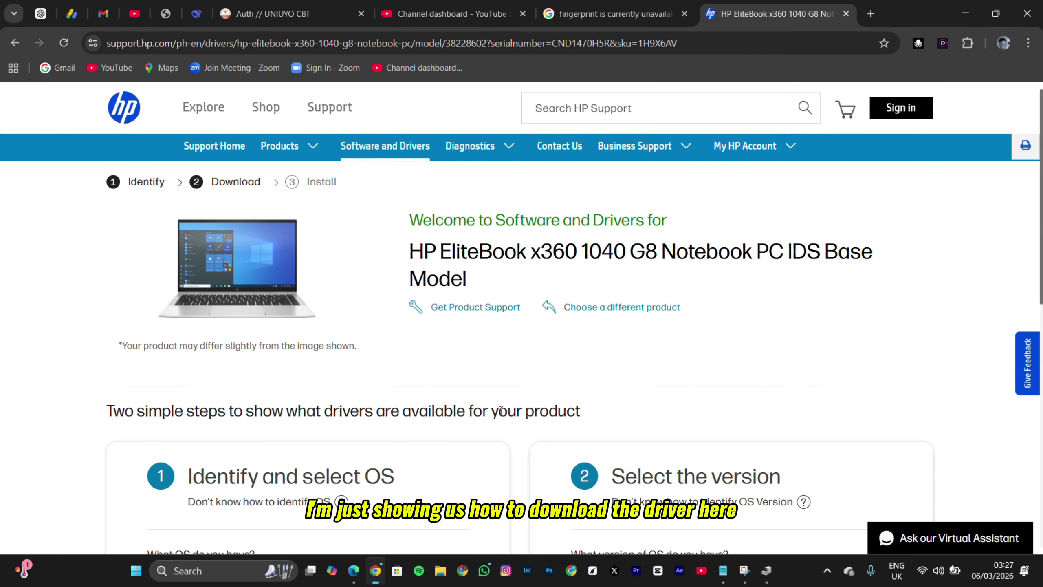
Choose Windows 11 as the operating system and Windows 11 version 25H2 (64-bit) as its version
scroll(501, 408, down, 4)
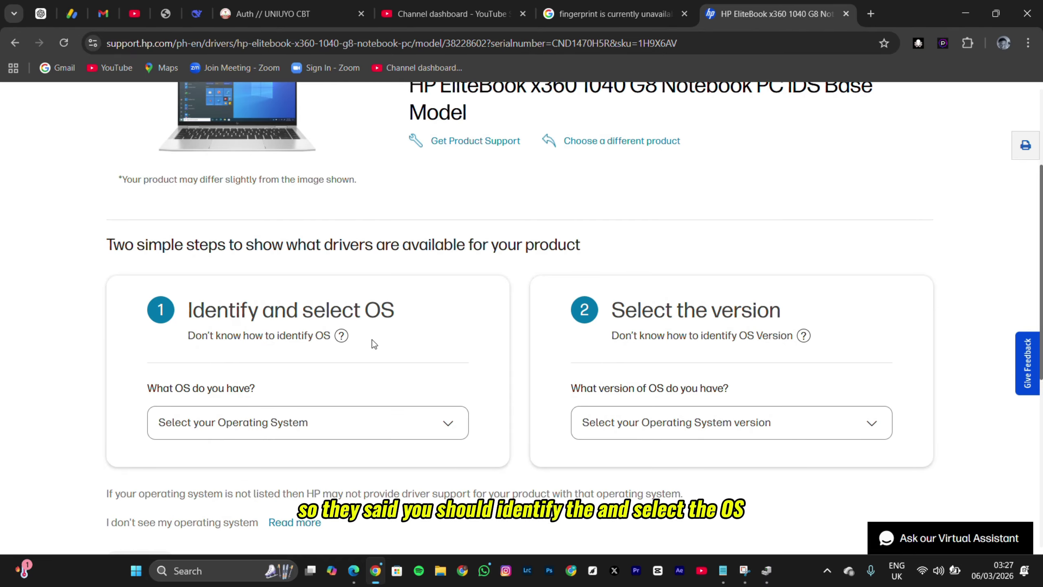
click(265, 422)
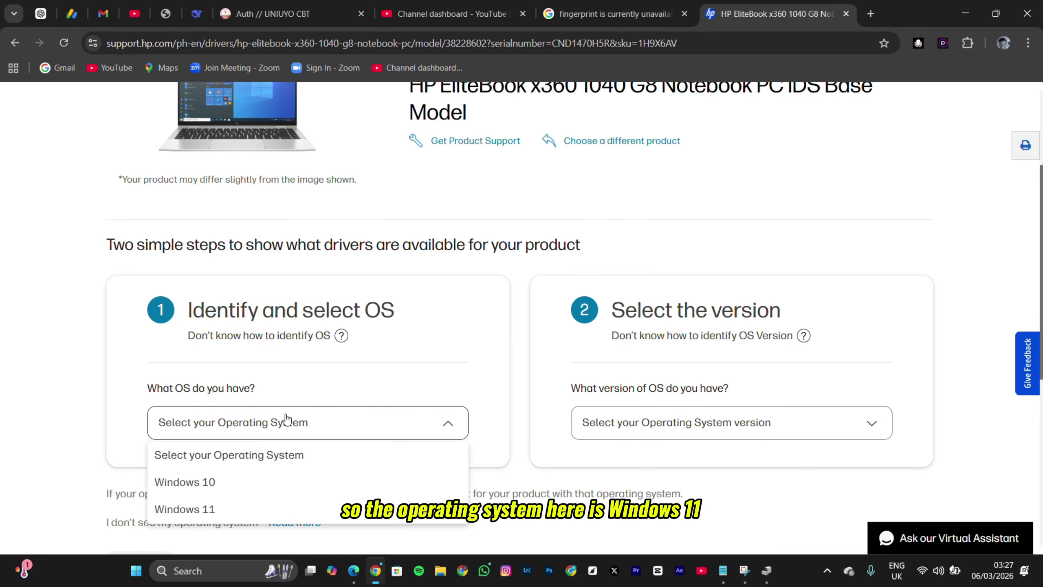
click(225, 514)
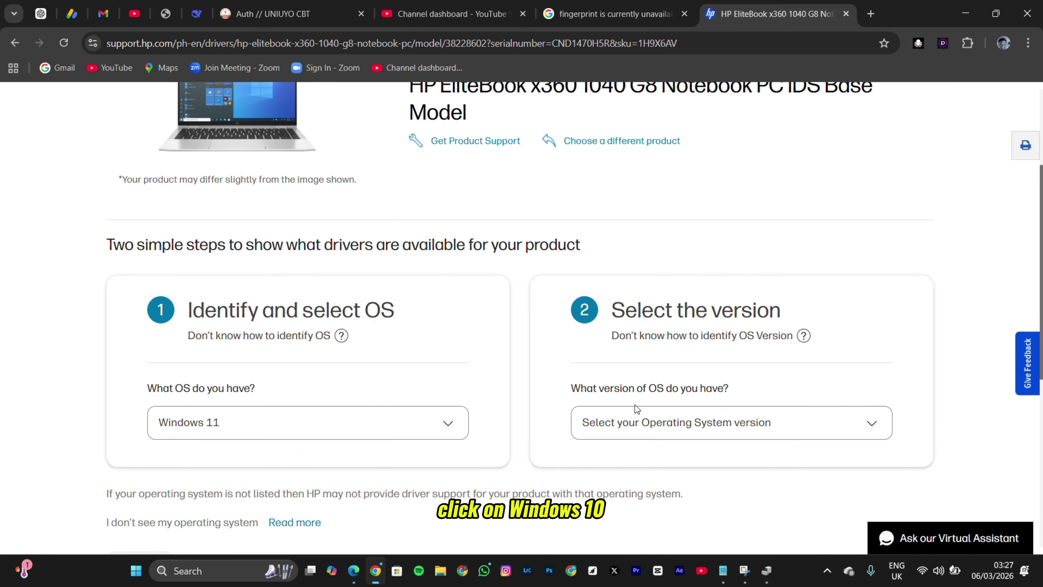
click(636, 423)
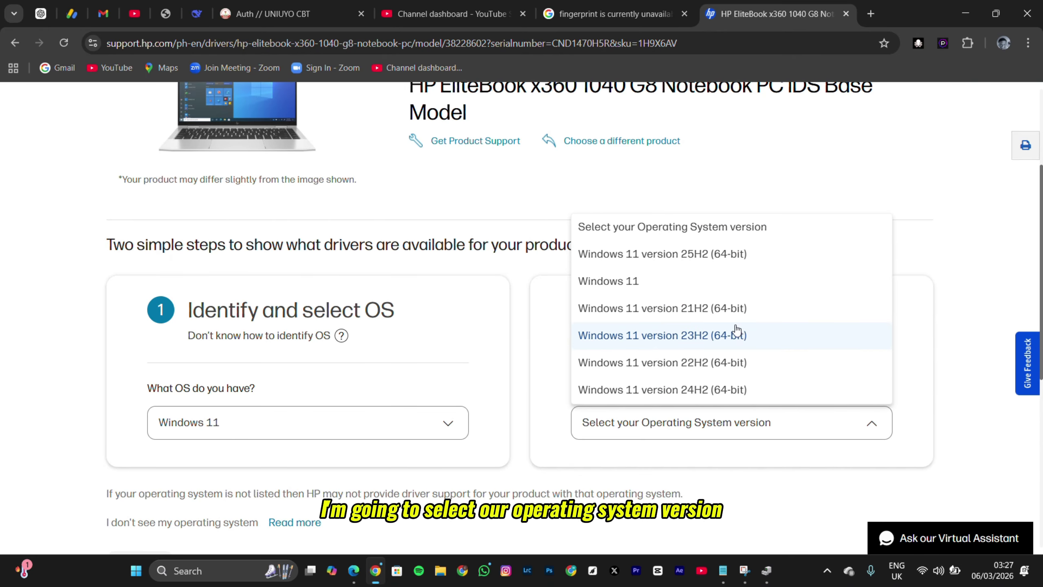
click(710, 262)
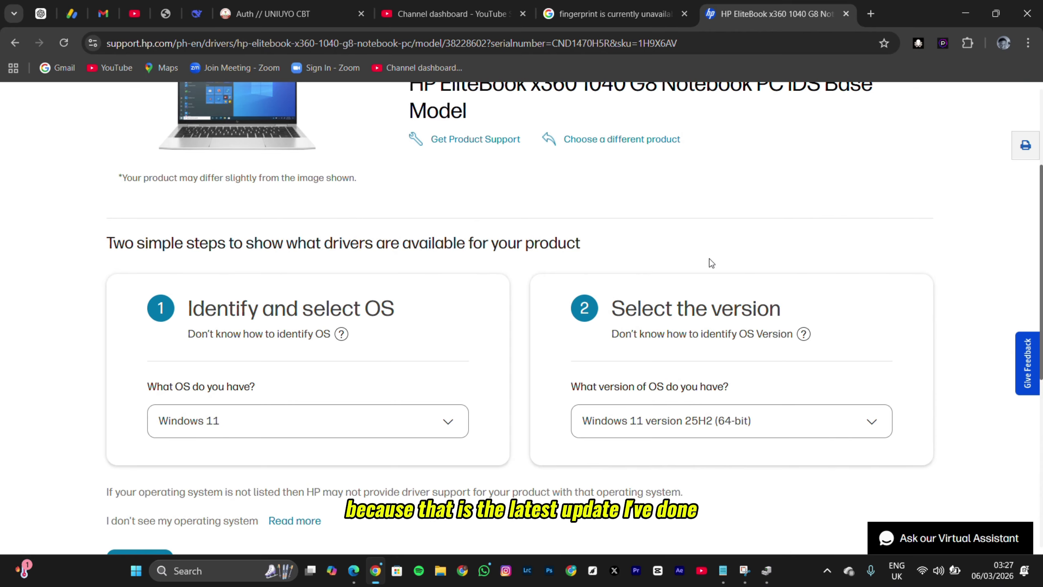
scroll(711, 262, down, 3)
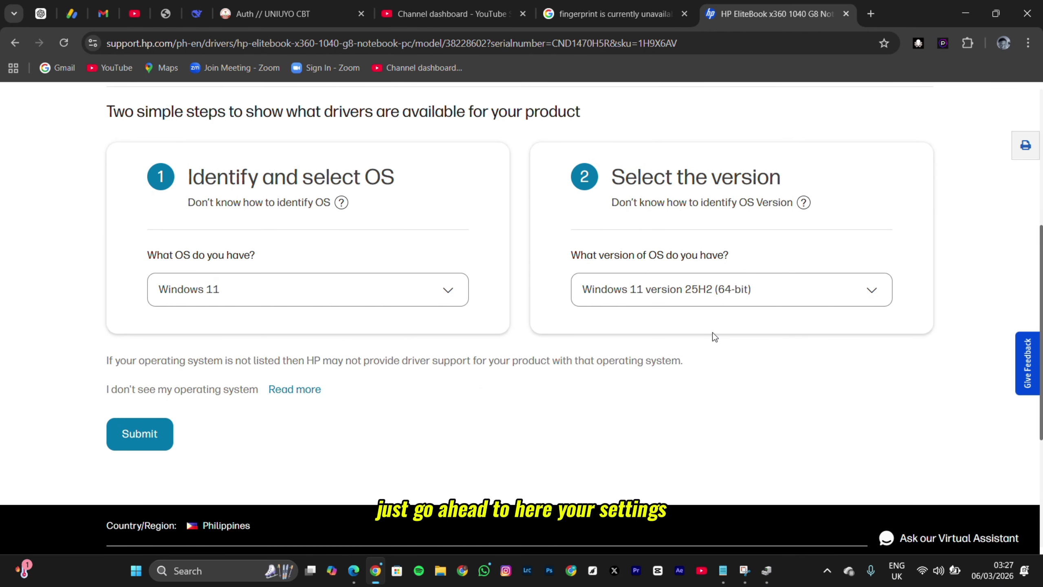
Check the installed Windows version in the About section of the System settings and close Settings
key(super)
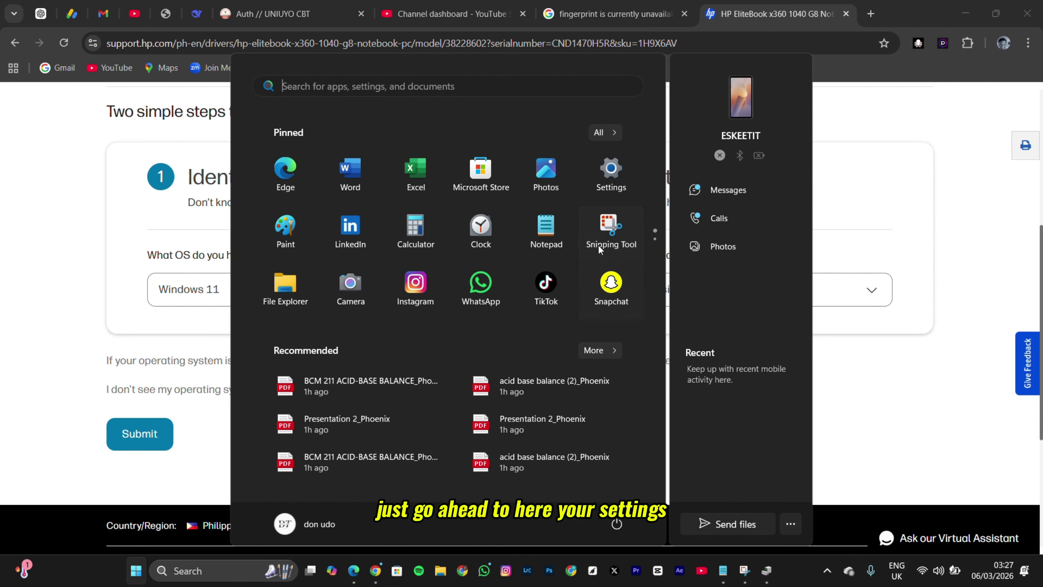
click(625, 176)
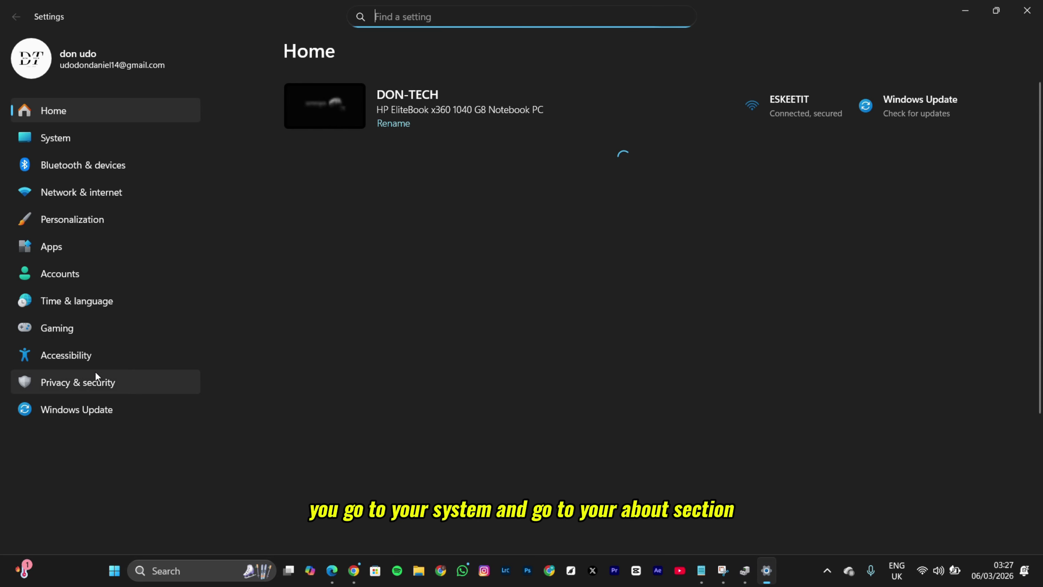
click(93, 141)
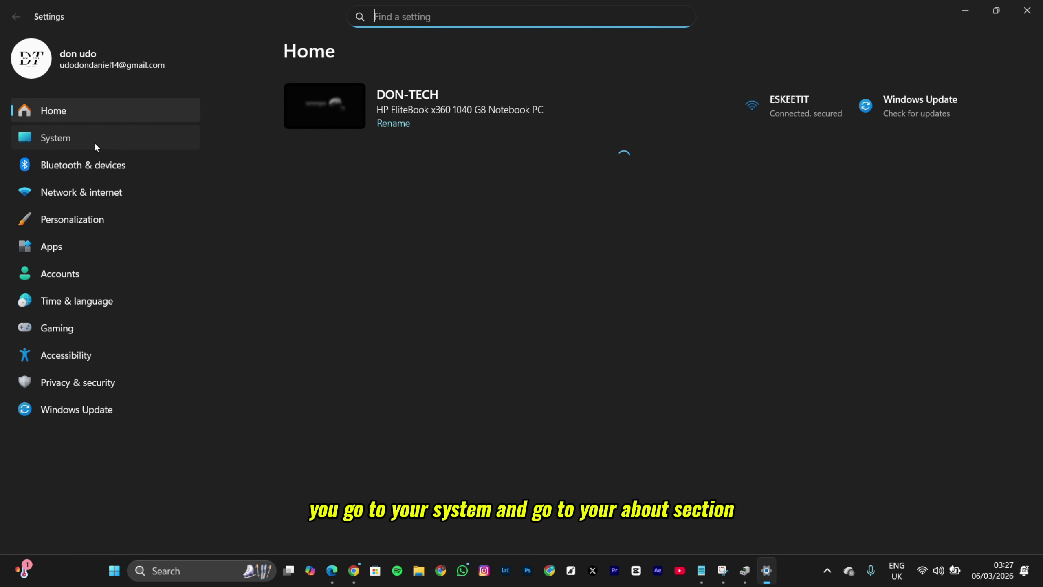
scroll(534, 372, down, 10)
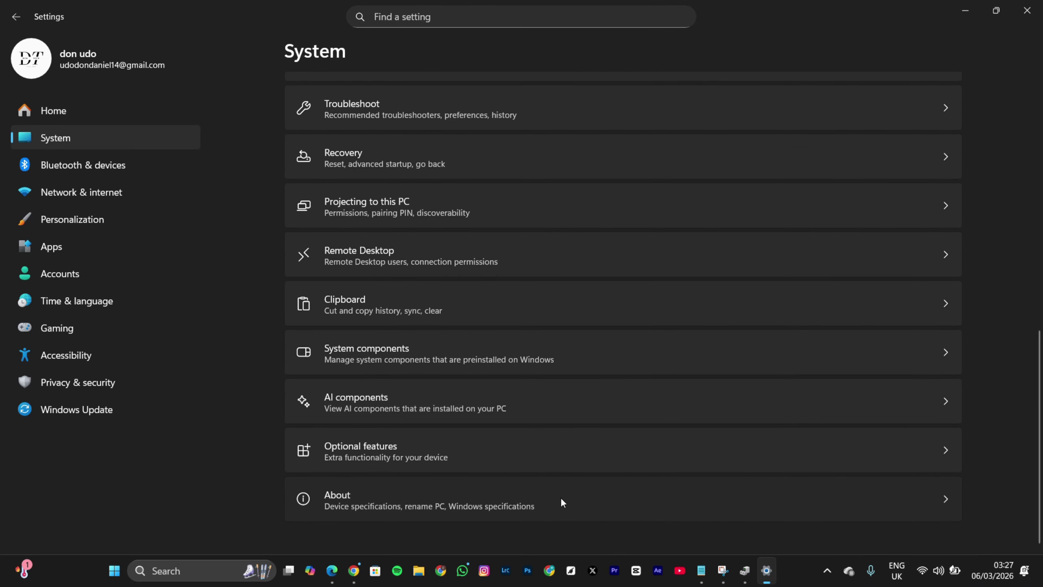
click(552, 507)
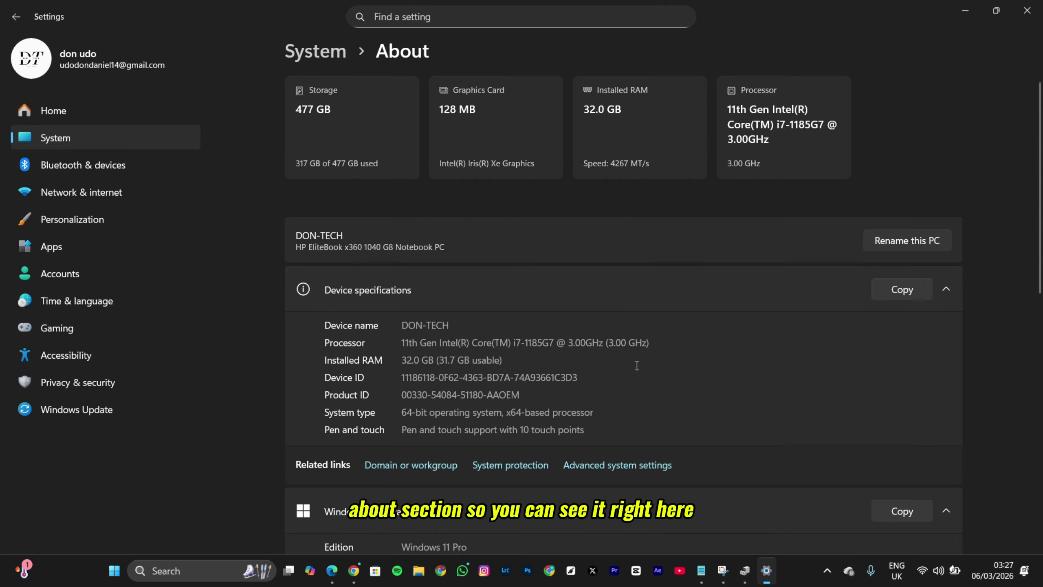
scroll(783, 318, down, 5)
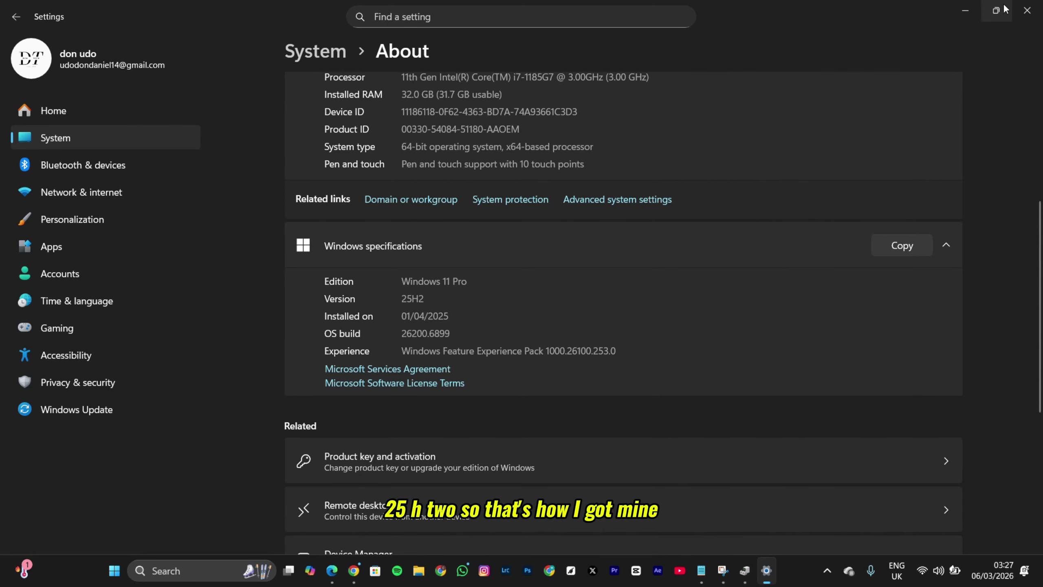
click(1019, 16)
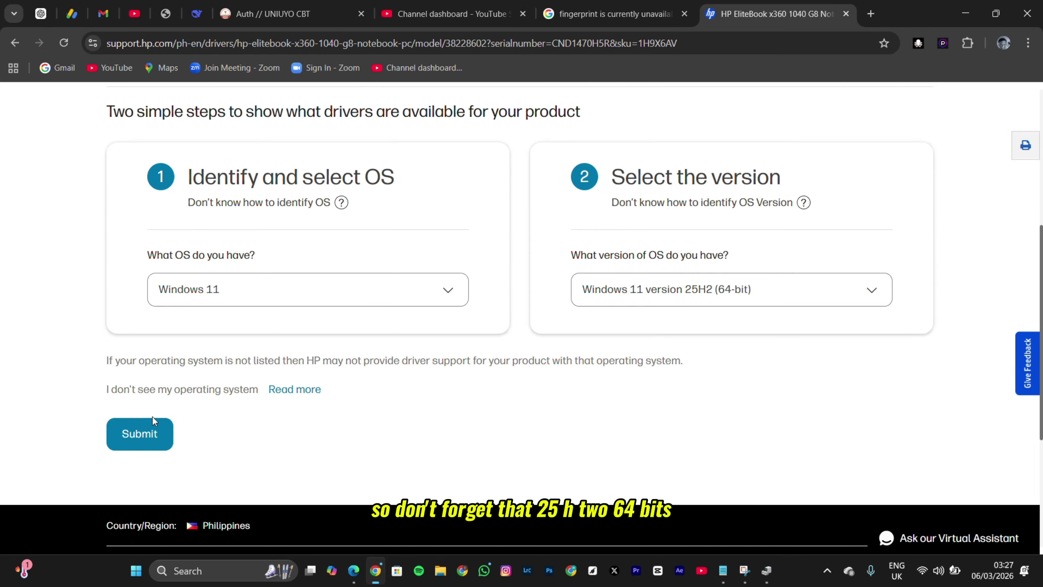
Submit the operating system selection and look through the list of available software and driver categories
click(145, 432)
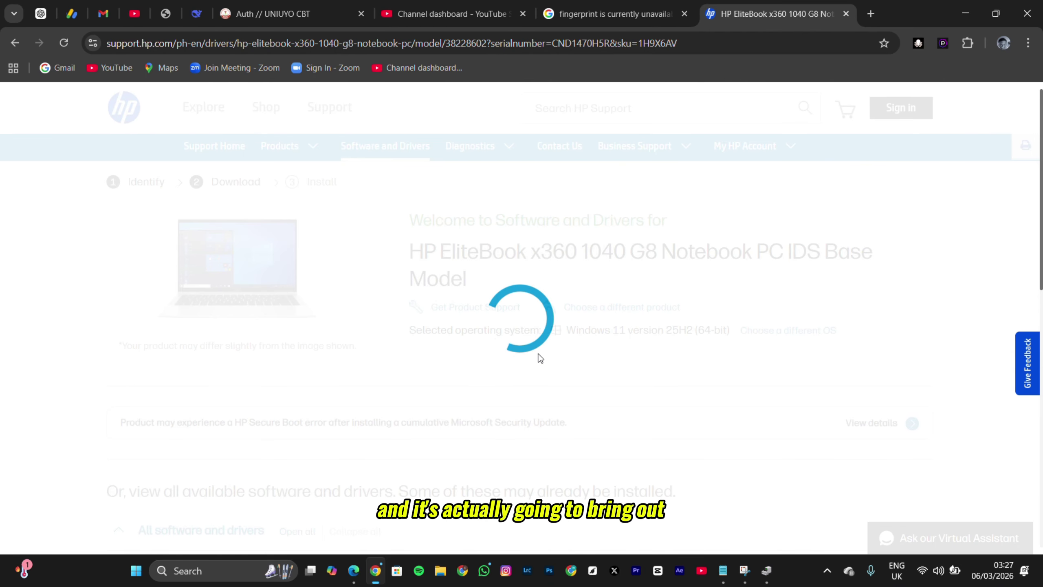
scroll(540, 357, down, 5)
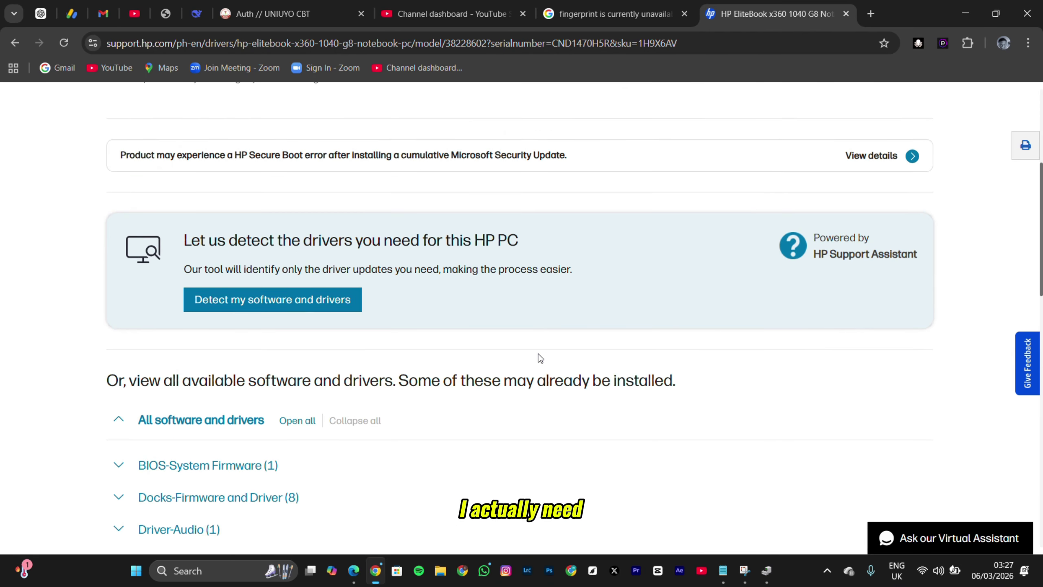
scroll(539, 357, down, 8)
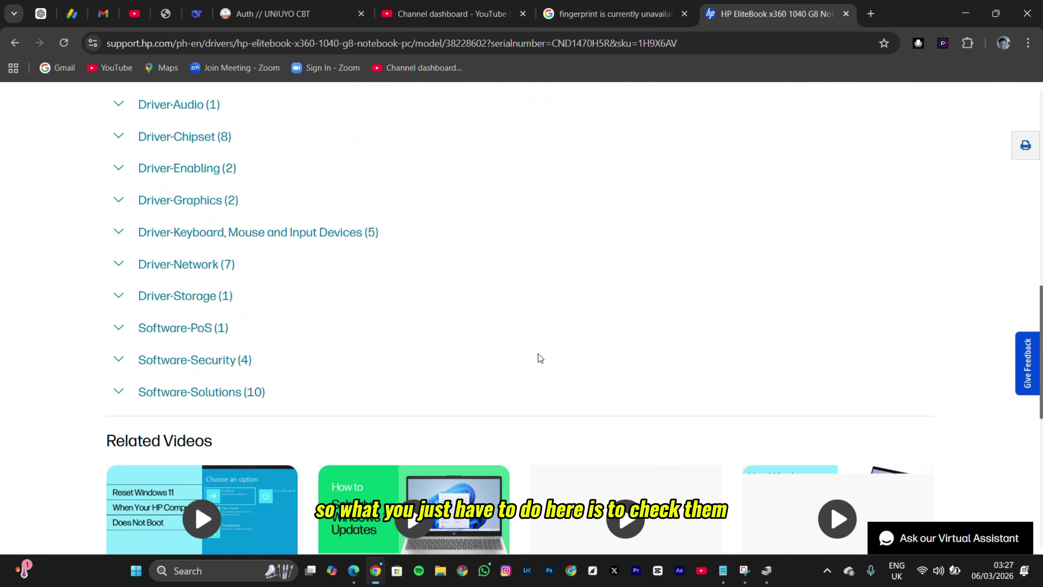
Expand the Driver-Network category and look through its drivers for the Wi-Fi driver
scroll(540, 357, up, 2)
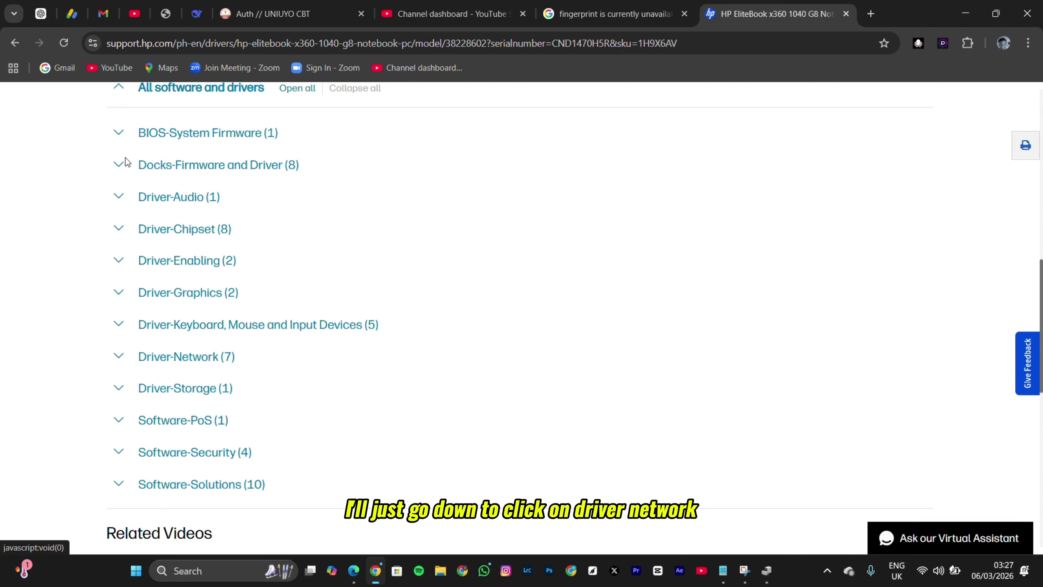
click(116, 356)
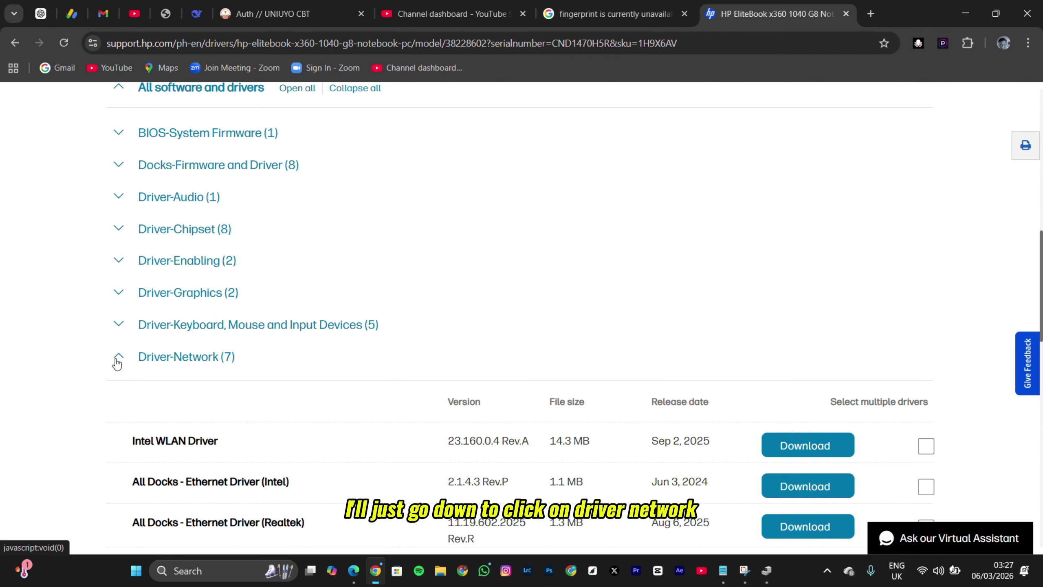
scroll(128, 386, down, 5)
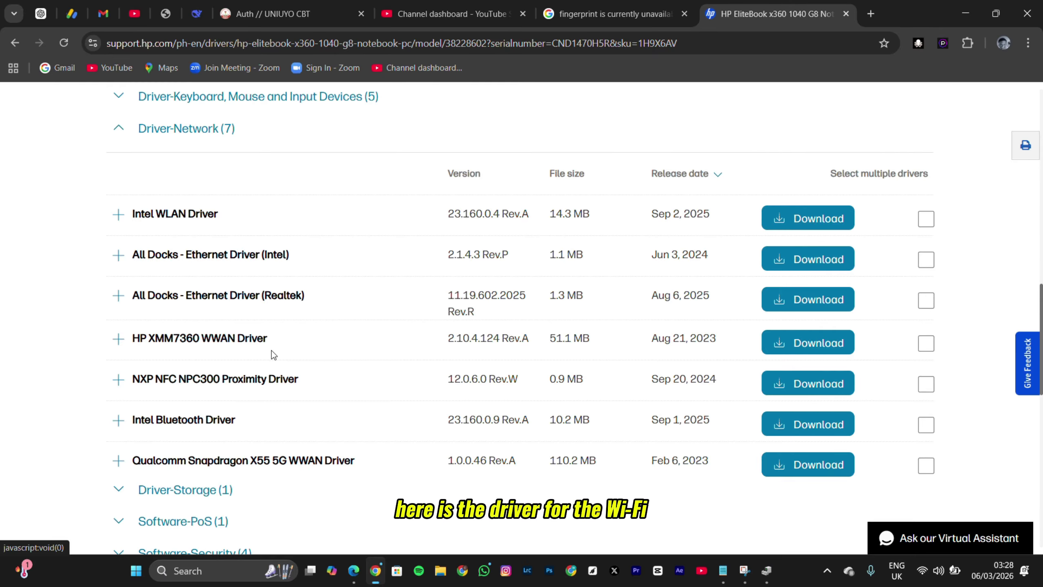
scroll(341, 323, down, 2)
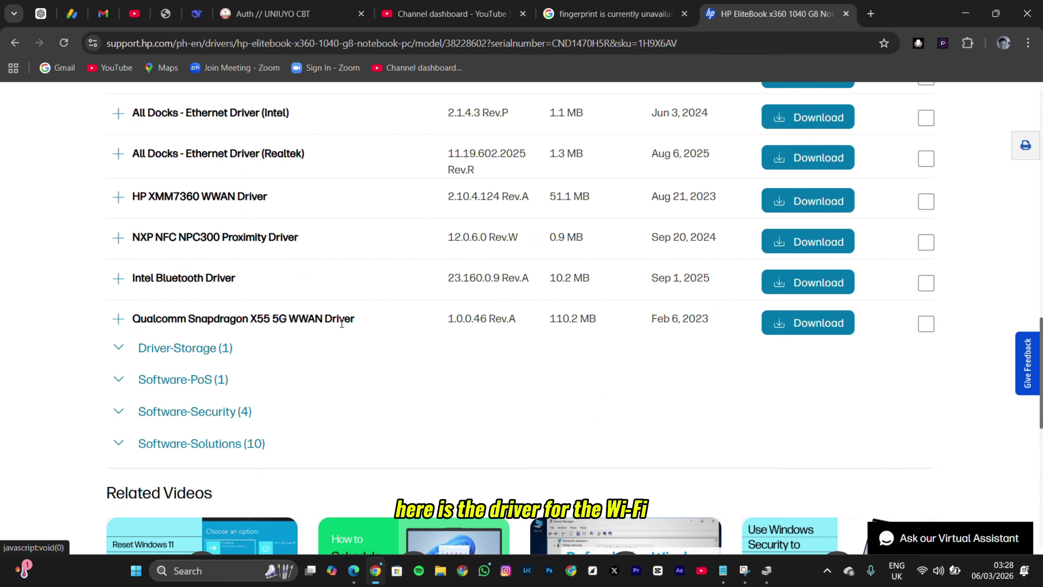
Search HP Support for "wifi" and look through the search results
scroll(342, 323, up, 12)
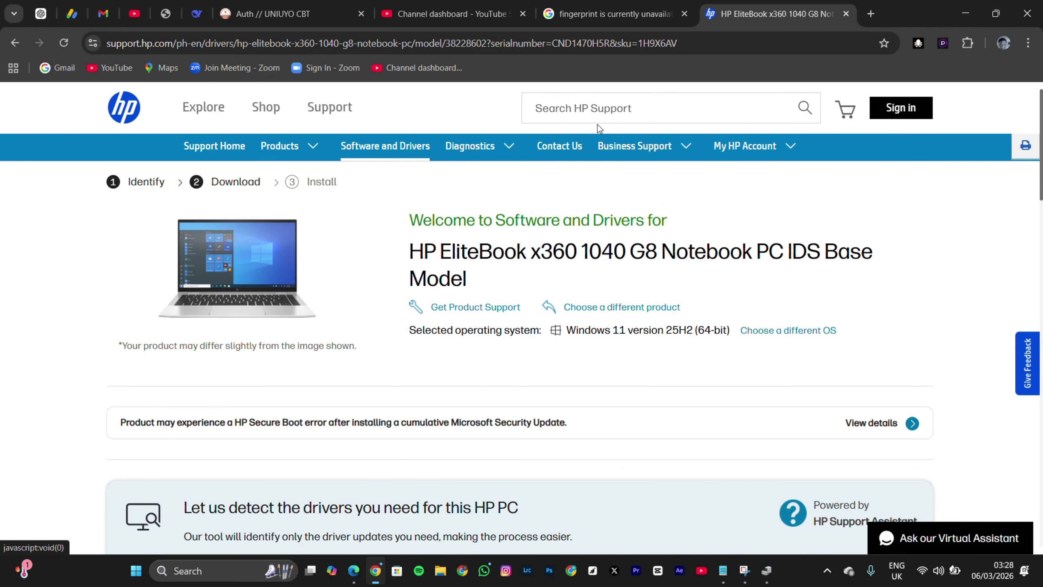
click(594, 110)
text(w)
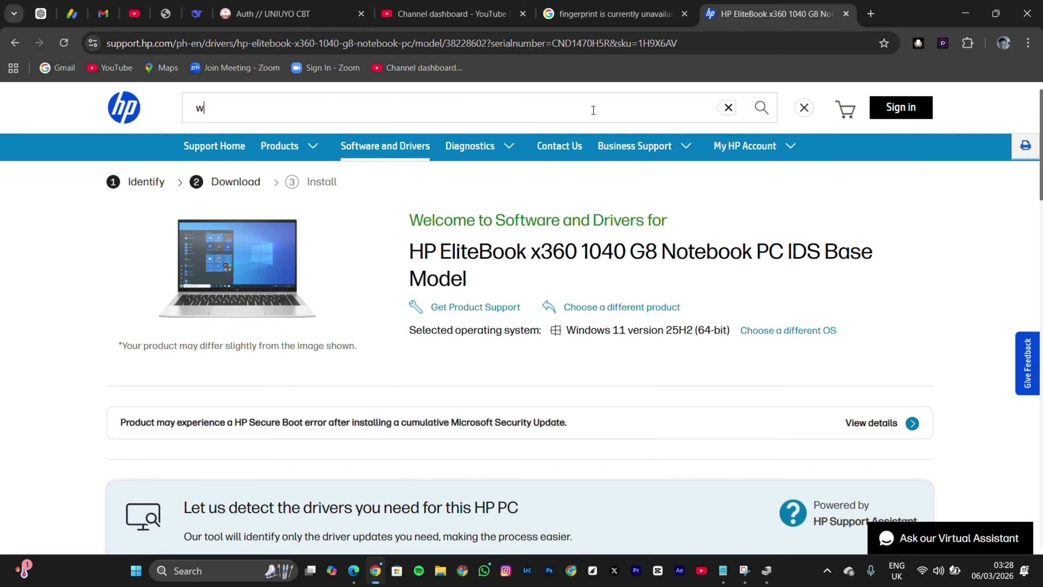
text(ifi)
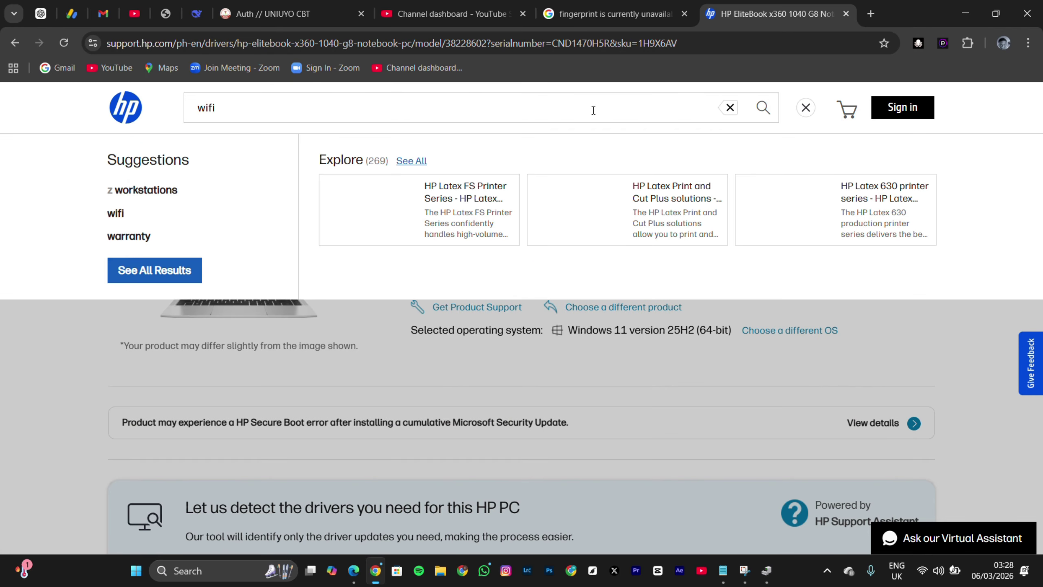
key(Return)
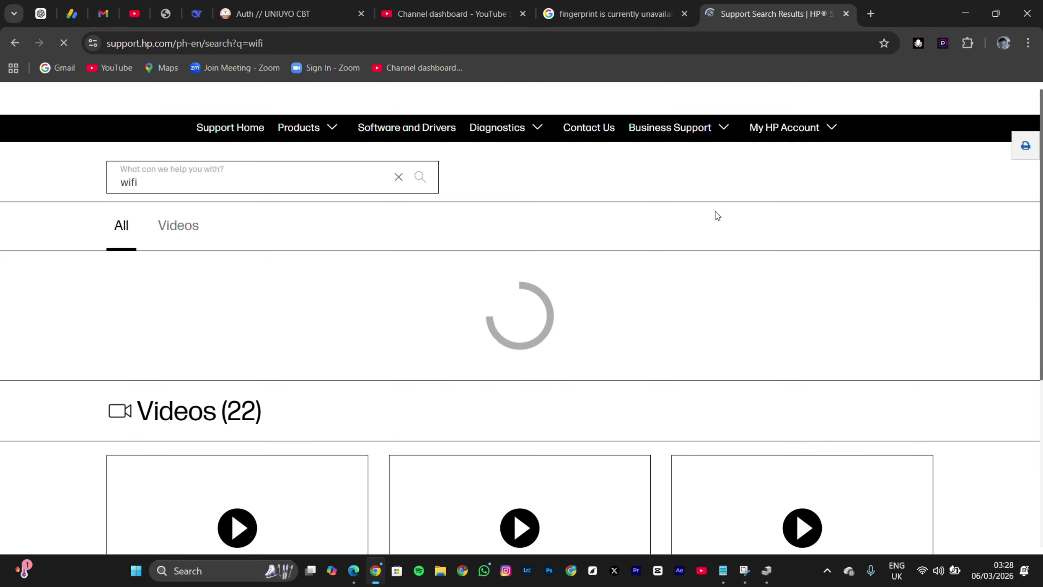
scroll(765, 175, down, 5)
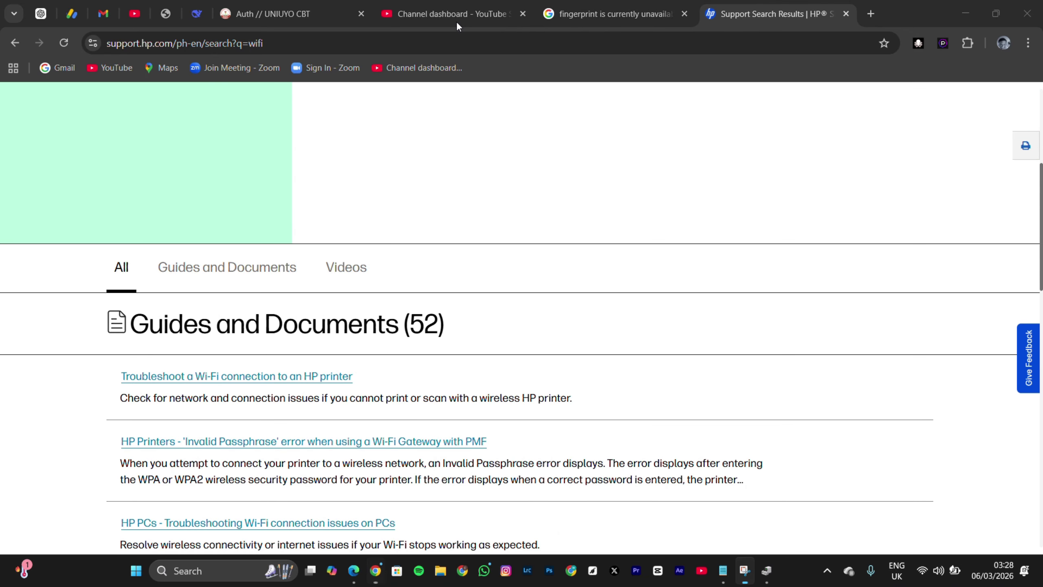
Return to the laptop's software and drivers page and look through the listed drivers for the wireless driver
key(alt+Left)
scroll(424, 141, down, 2)
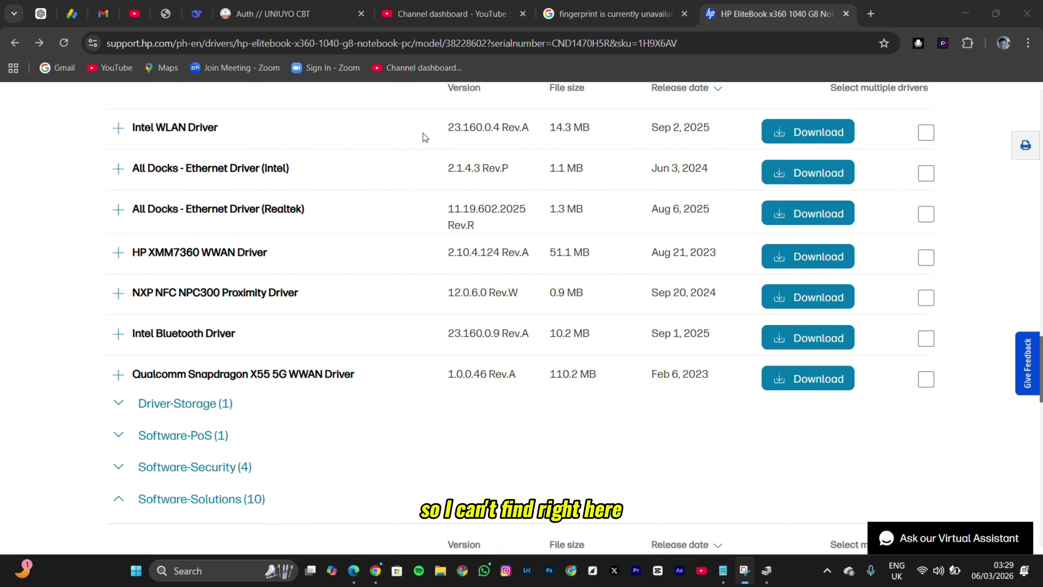
scroll(422, 133, down, 2)
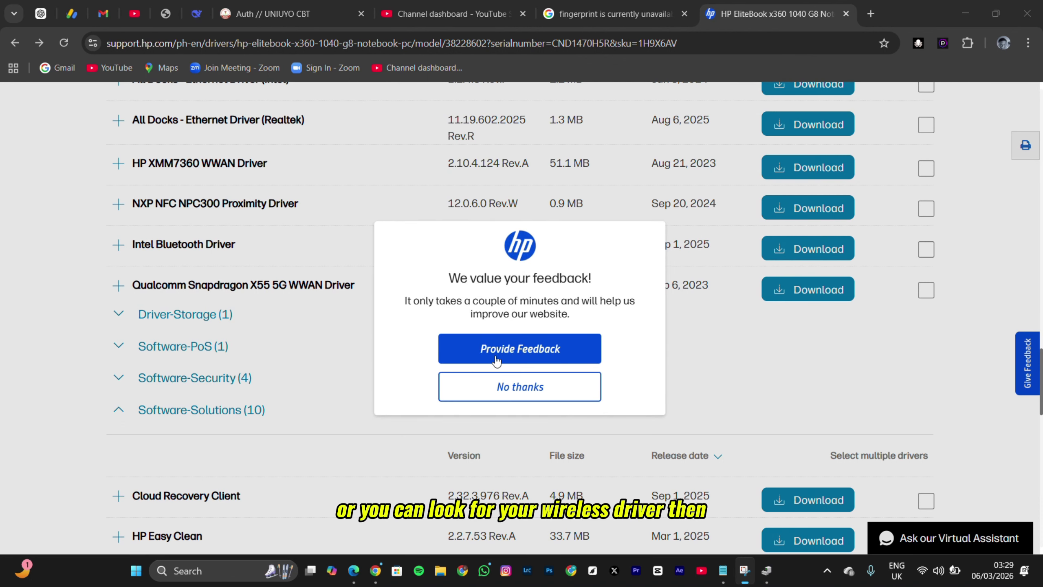
Decline the HP feedback survey and minimize the browser window to reach the desktop
click(510, 387)
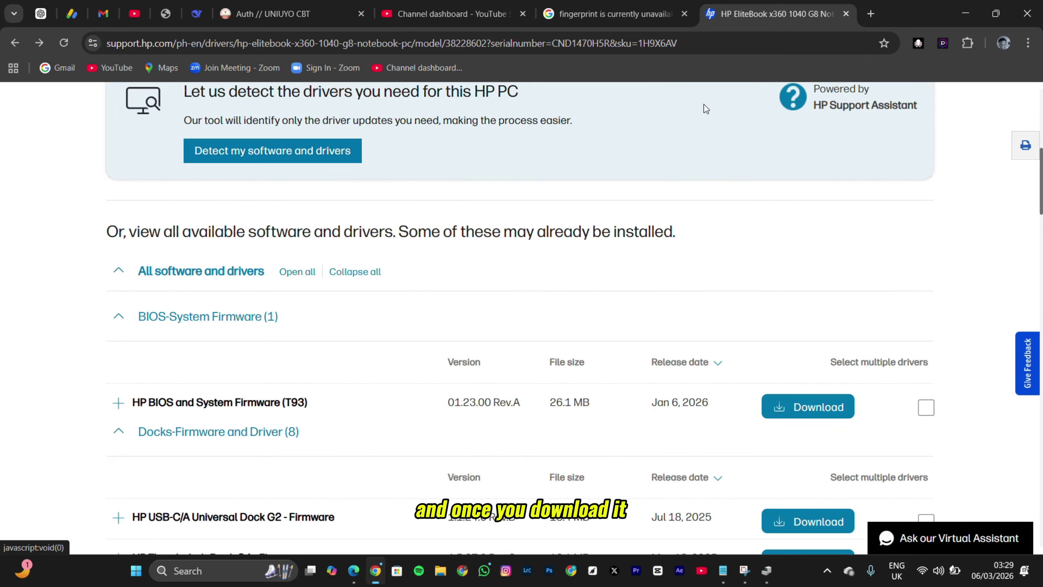
click(969, 13)
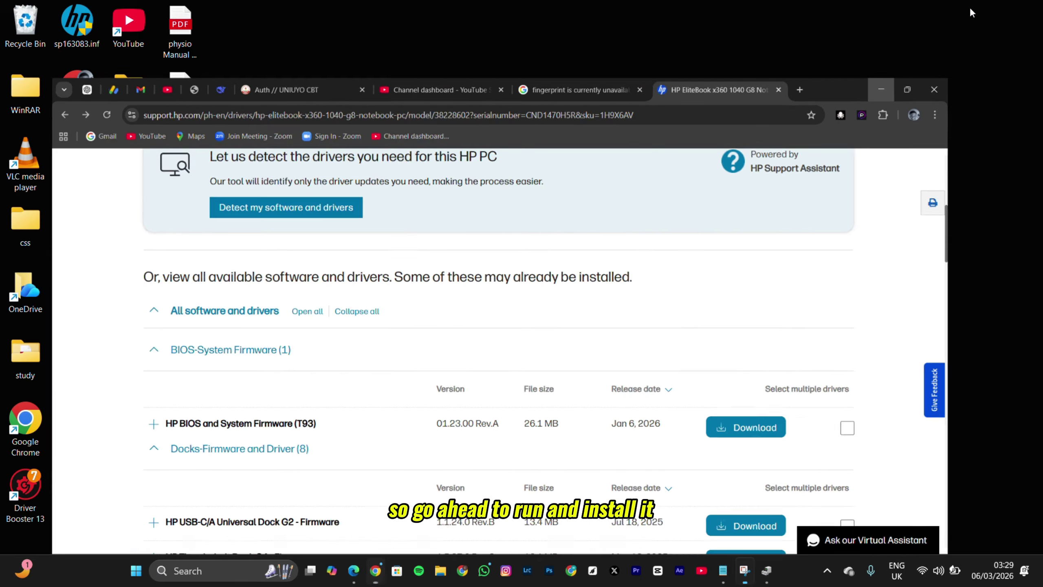